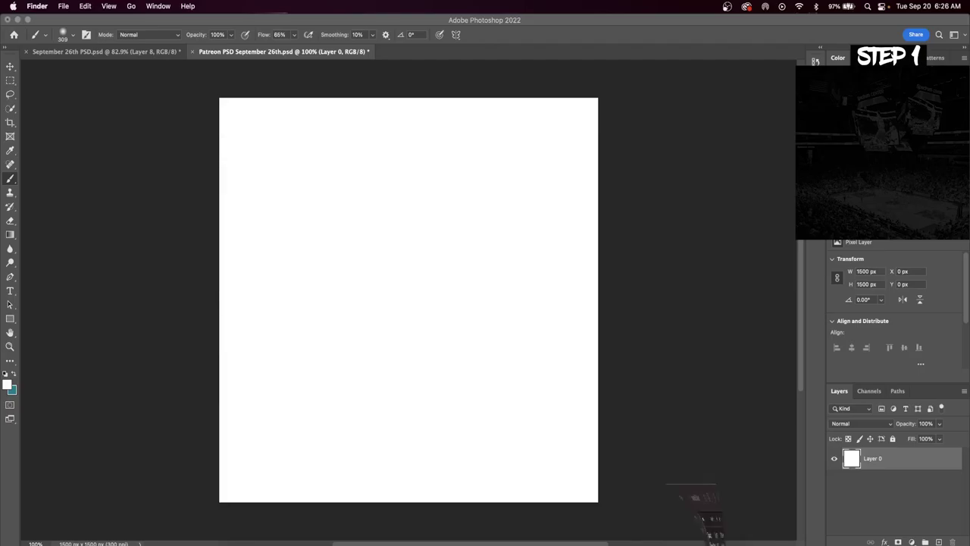
Place Background 1.jpg, enlarge it to cover the whole canvas, and lower its opacity to 14%
click(713, 534)
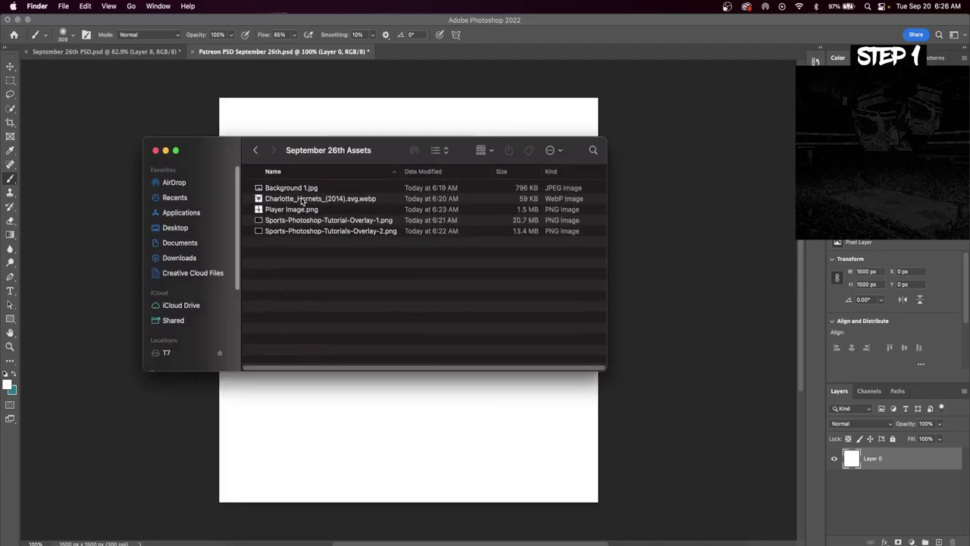
drag(301, 192, 429, 432)
drag(397, 154, 396, 79)
click(497, 35)
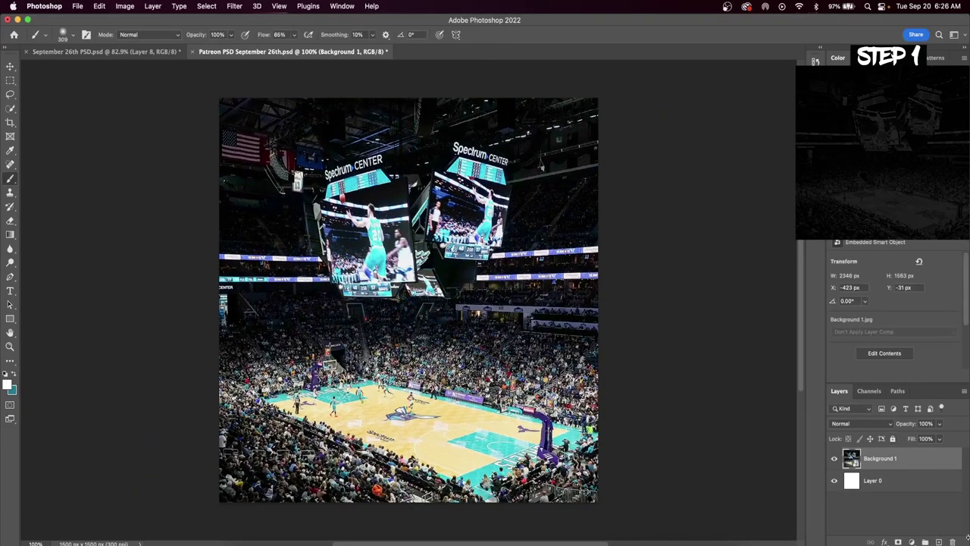
click(940, 423)
drag(939, 439, 899, 440)
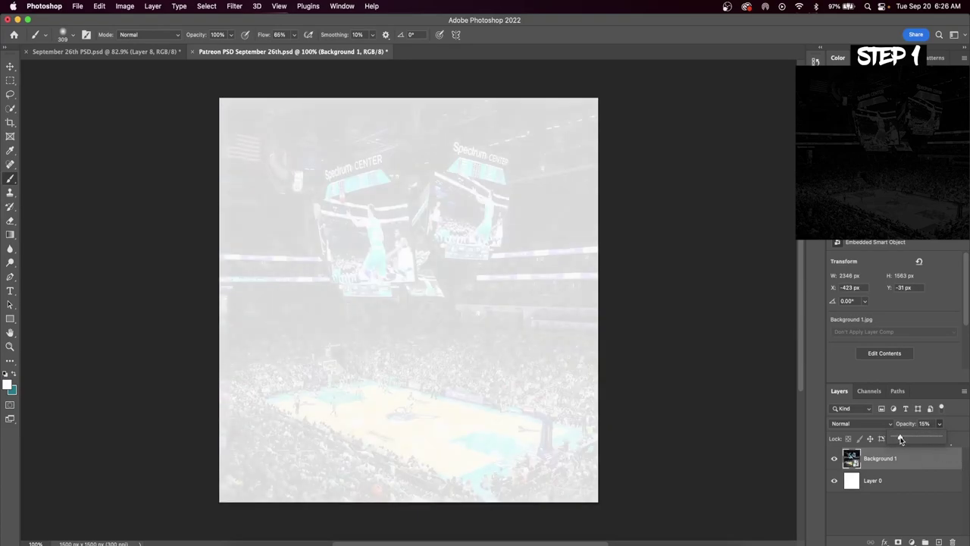
Fill Layer 0 with black in Normal mode at 100% opacity
click(899, 474)
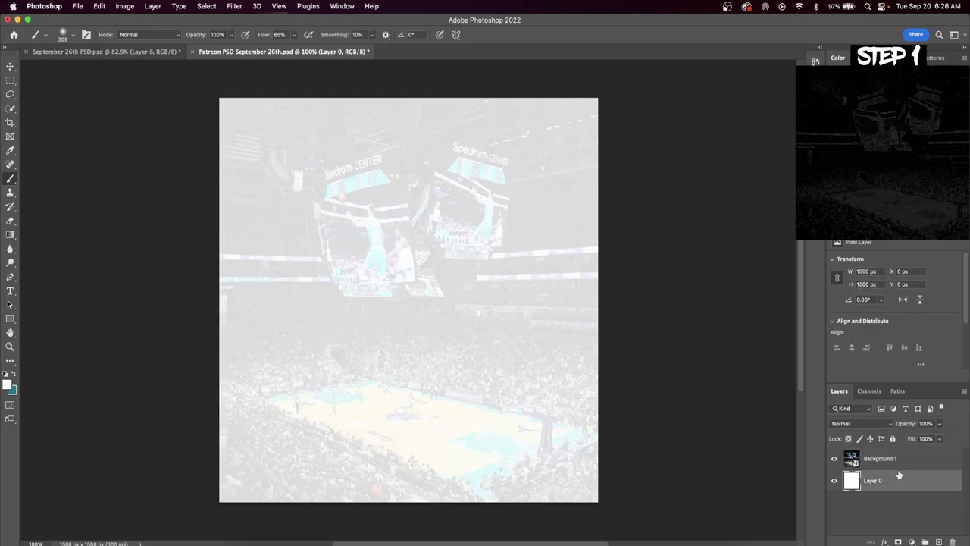
click(100, 7)
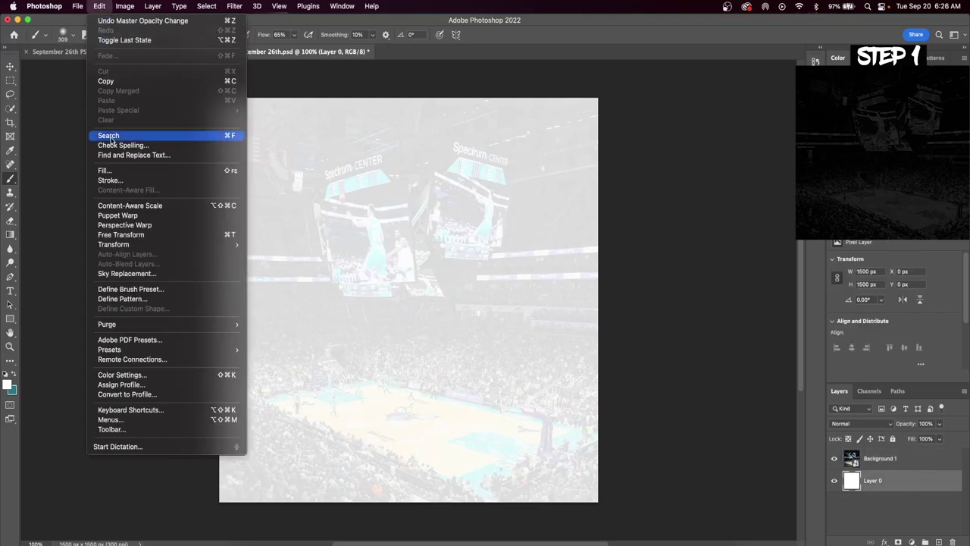
click(106, 170)
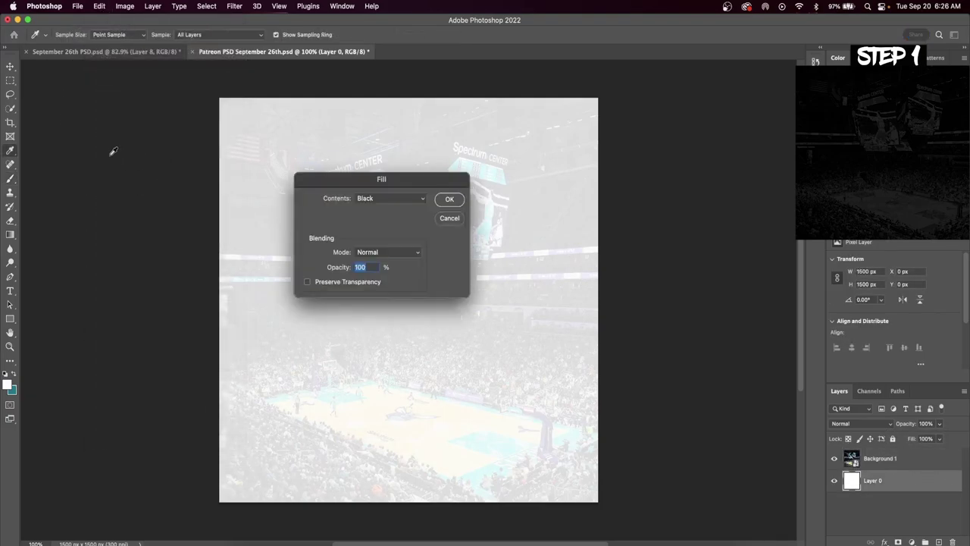
click(460, 203)
key(b)
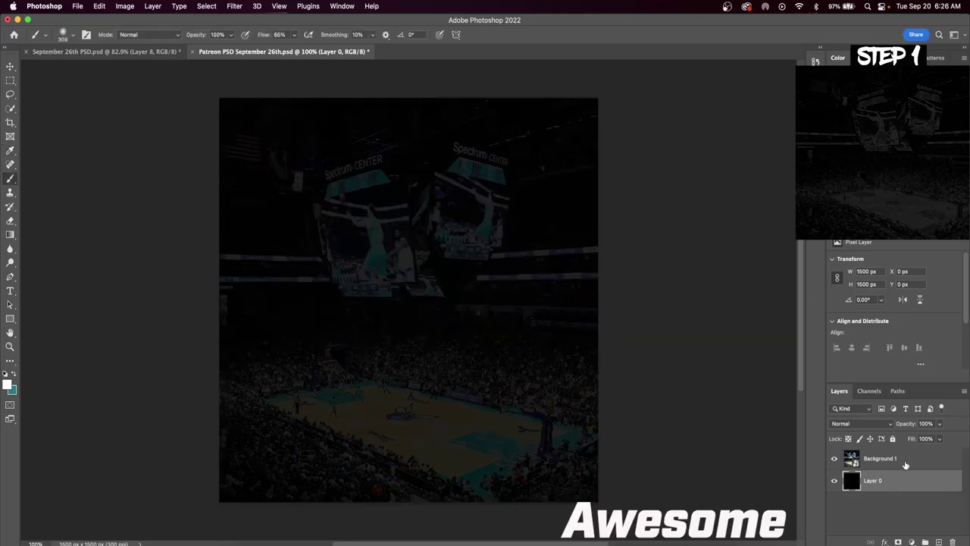
Convert the Background 1 arena photo to grayscale with a Black & White adjustment
click(950, 462)
click(125, 6)
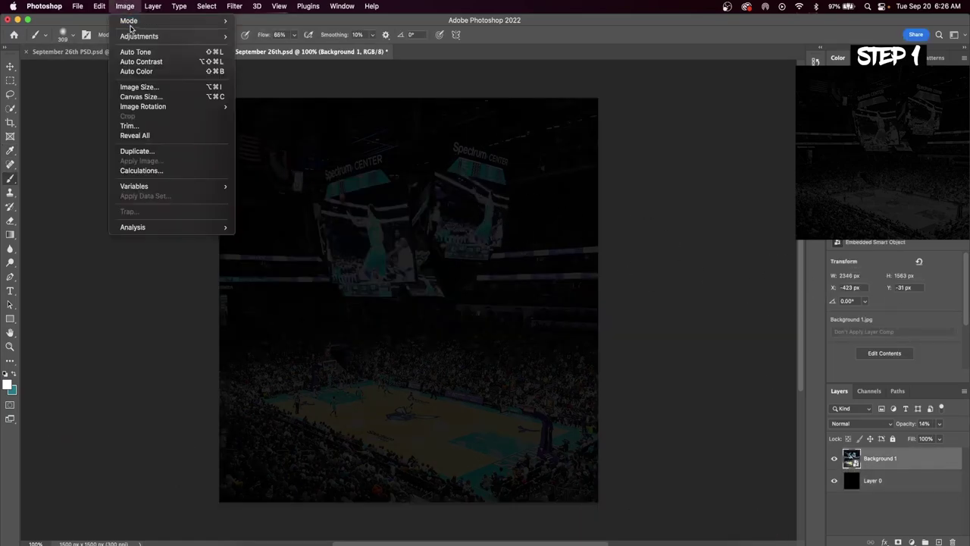
mouse_move(132, 36)
click(267, 110)
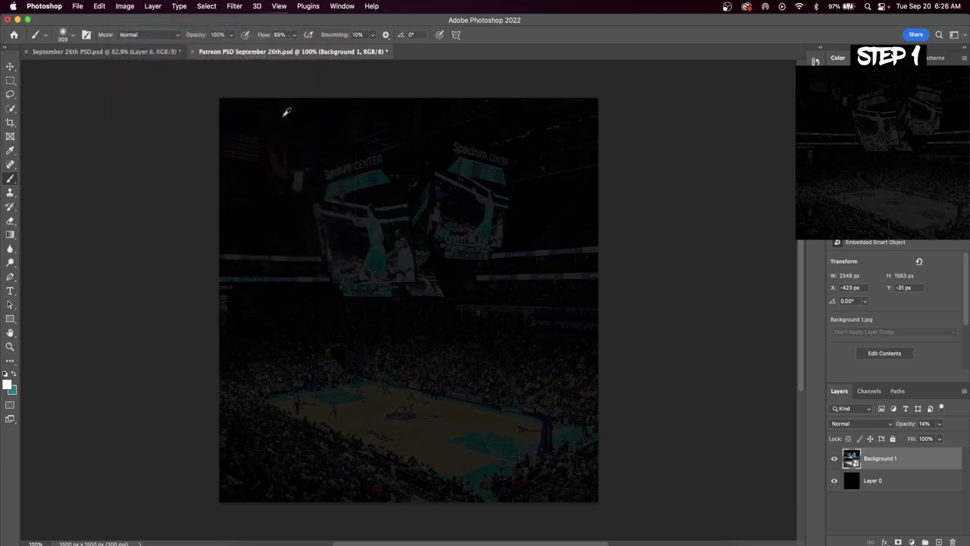
click(458, 108)
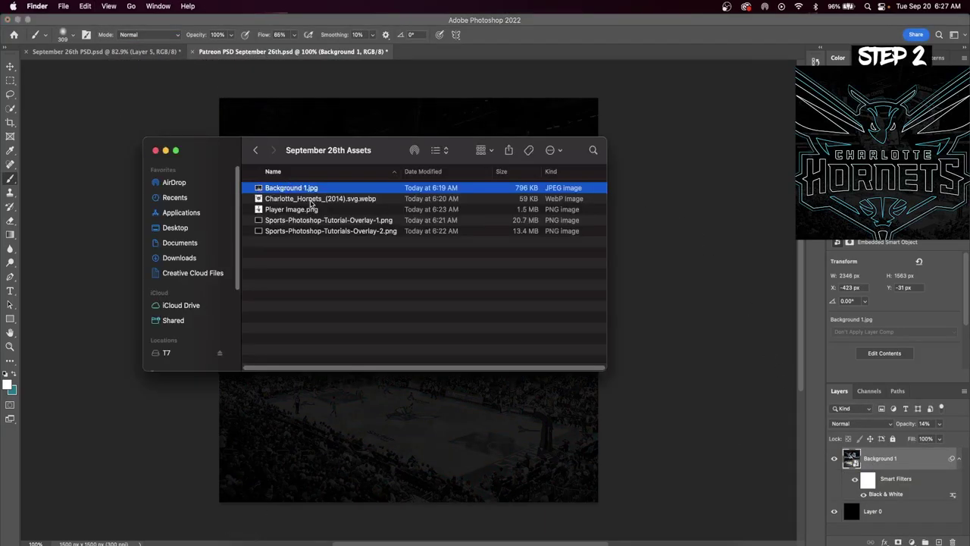
Place Charlotte_Hornets_(2014).svg.webp above the arena photo at 30% scale and give it the Glowing Edges effect from the Filter Gallery
drag(311, 200, 408, 410)
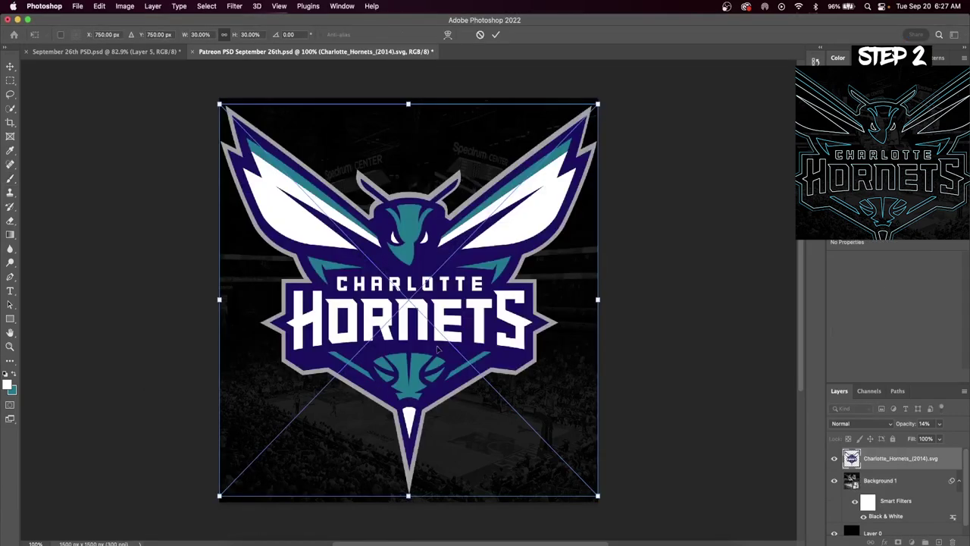
click(495, 34)
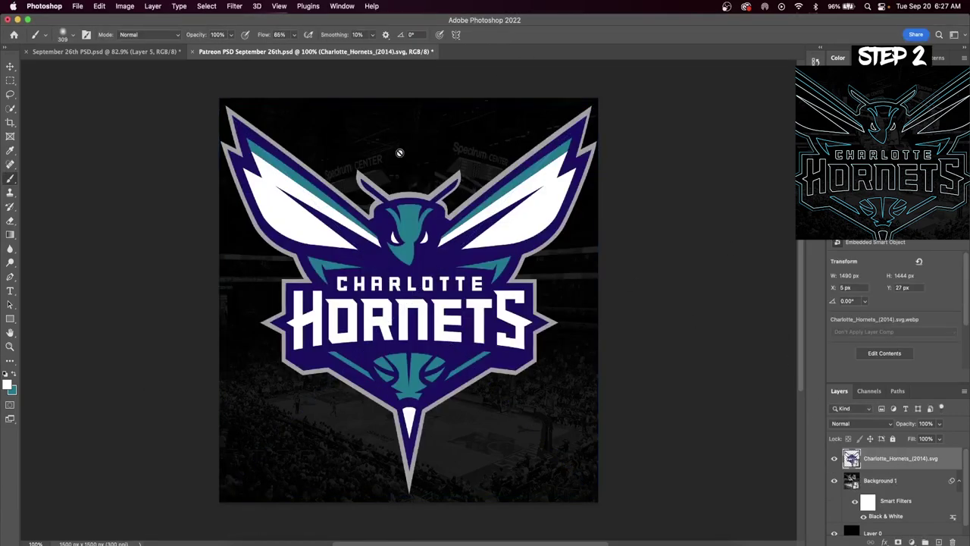
click(235, 6)
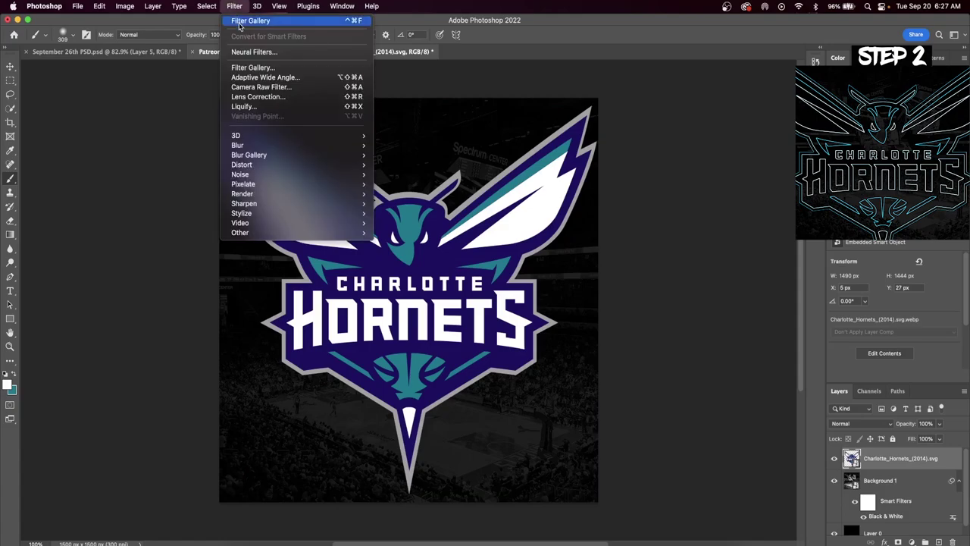
click(250, 69)
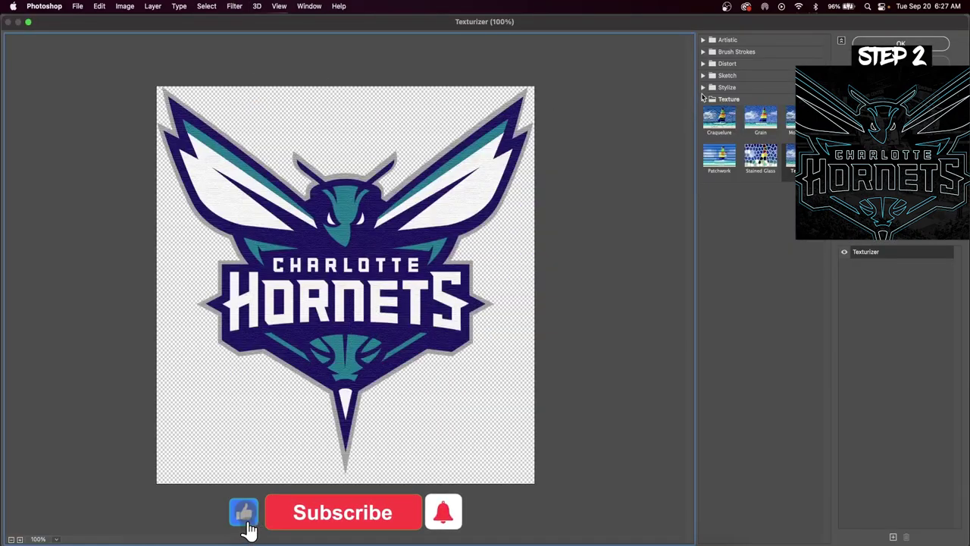
click(703, 98)
click(703, 88)
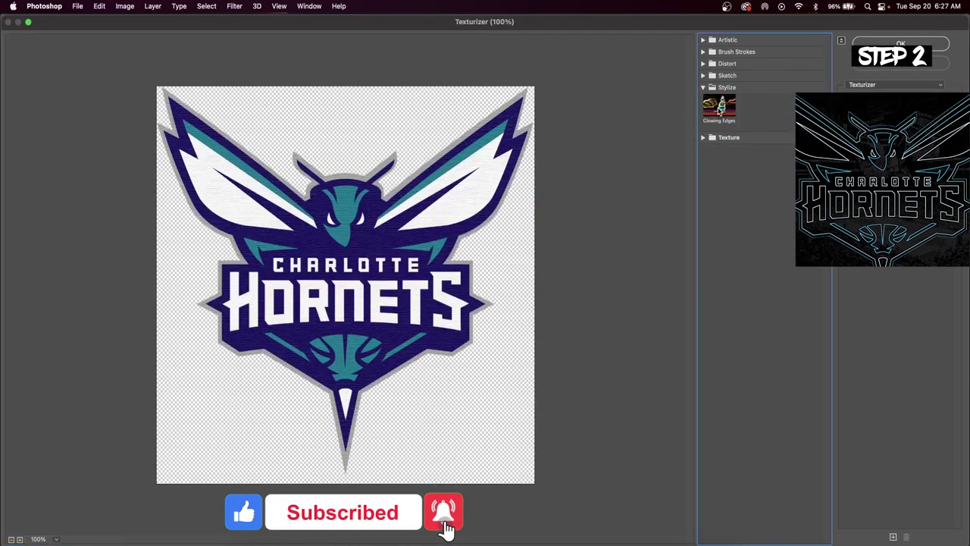
click(719, 108)
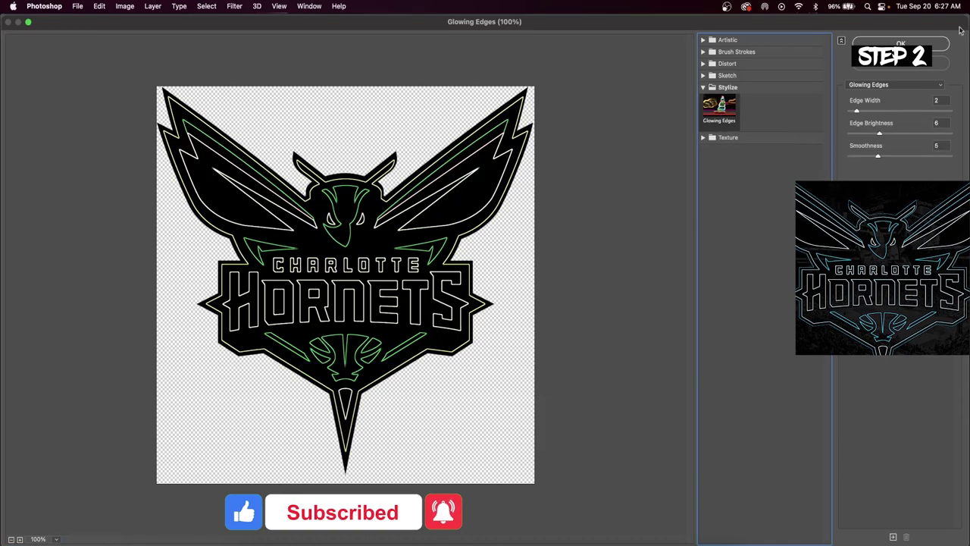
Set the Glowing Edges filter to edge width 7, edge brightness 6 and smoothness 15, and apply it to the logo
drag(857, 110, 895, 102)
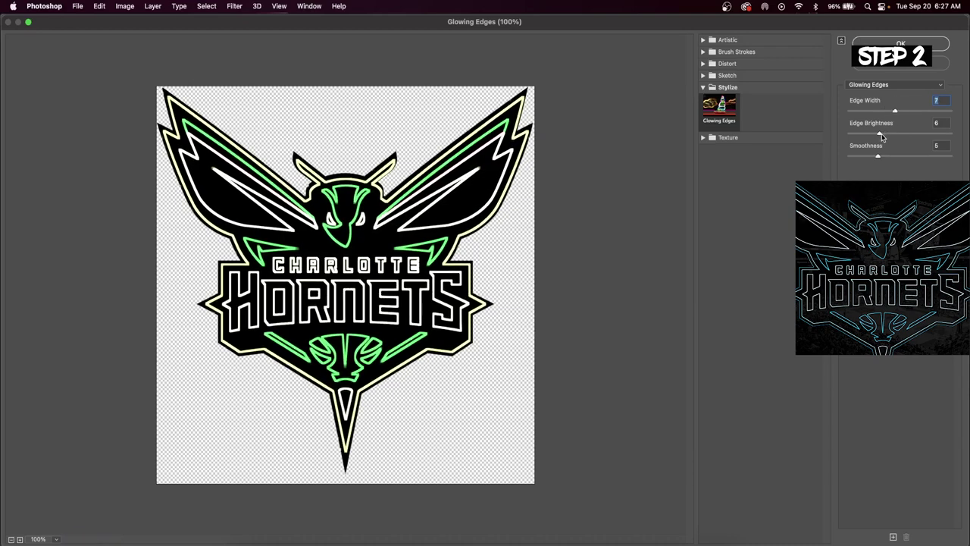
drag(891, 133, 949, 151)
click(877, 157)
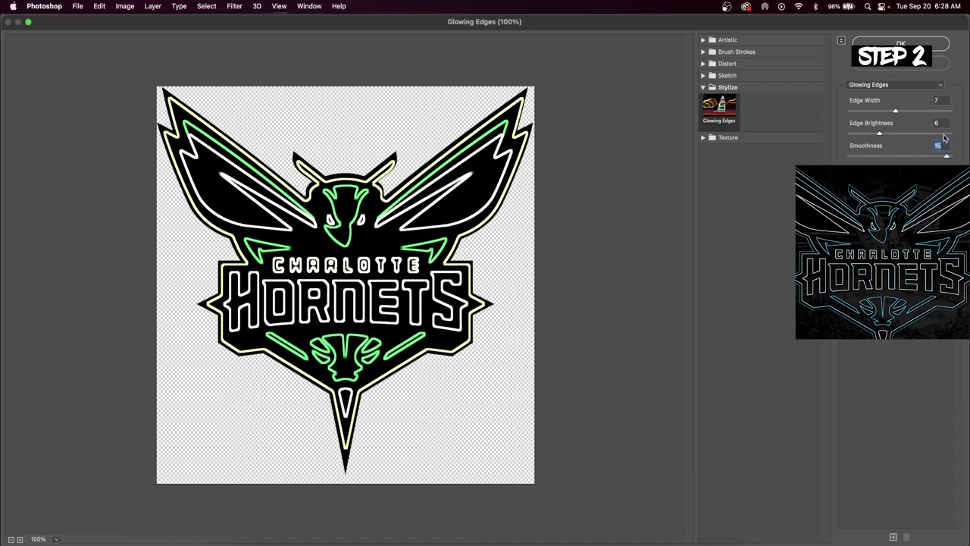
click(900, 43)
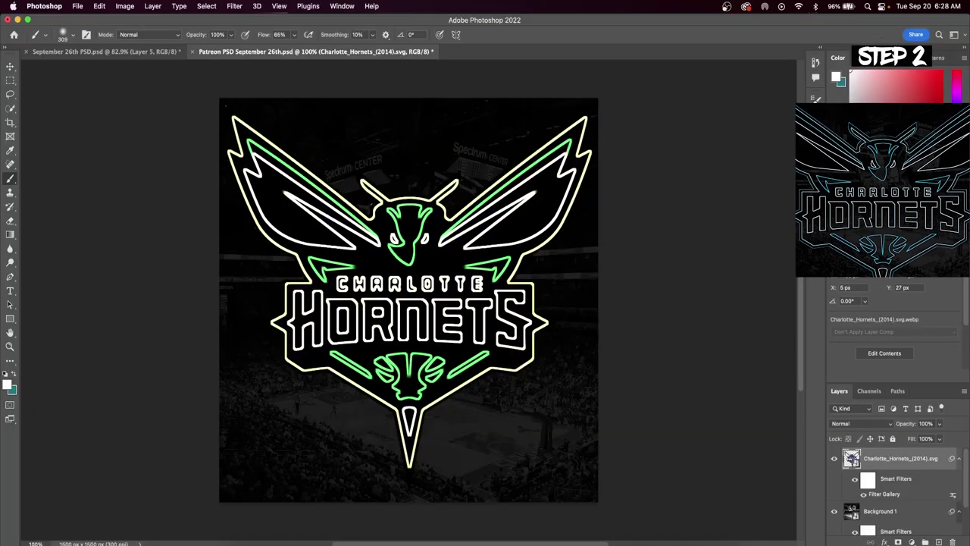
Colorize the logo outlines cyan-blue with a Hue/Saturation adjustment at hue 189 and saturation 100
click(125, 6)
mouse_move(152, 36)
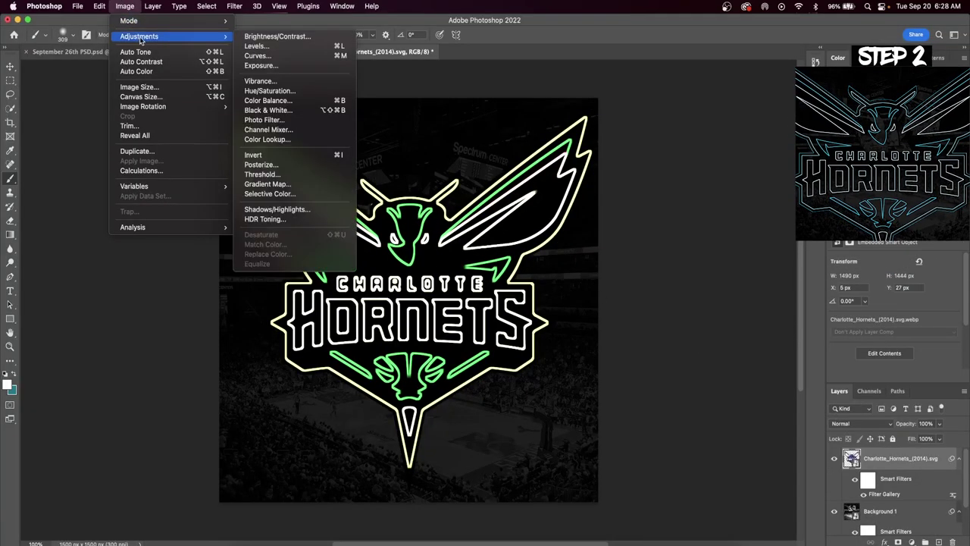
click(267, 91)
drag(746, 226, 688, 221)
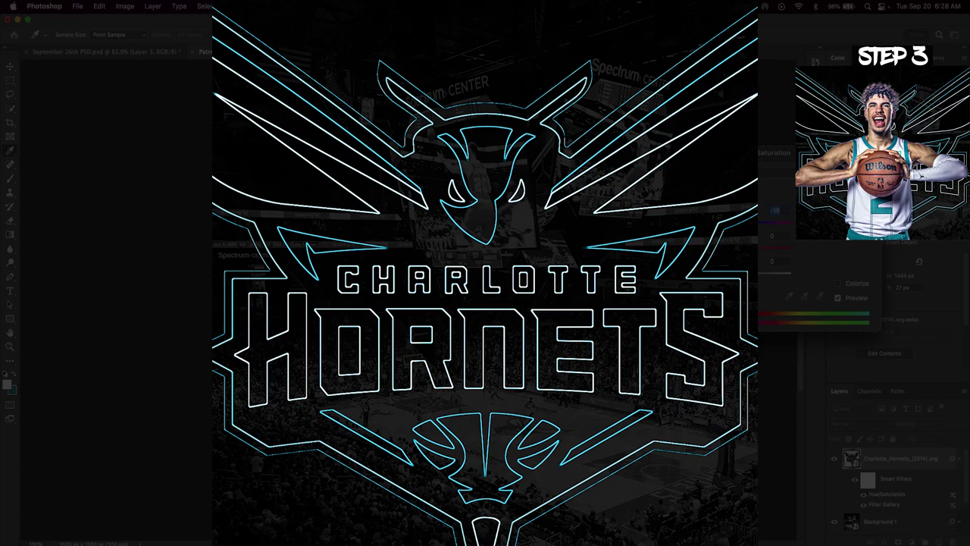
drag(761, 222, 759, 224)
click(838, 282)
drag(789, 253, 792, 252)
mouse_move(751, 224)
mouse_down()
mouse_move(762, 224)
mouse_move(744, 224)
mouse_up()
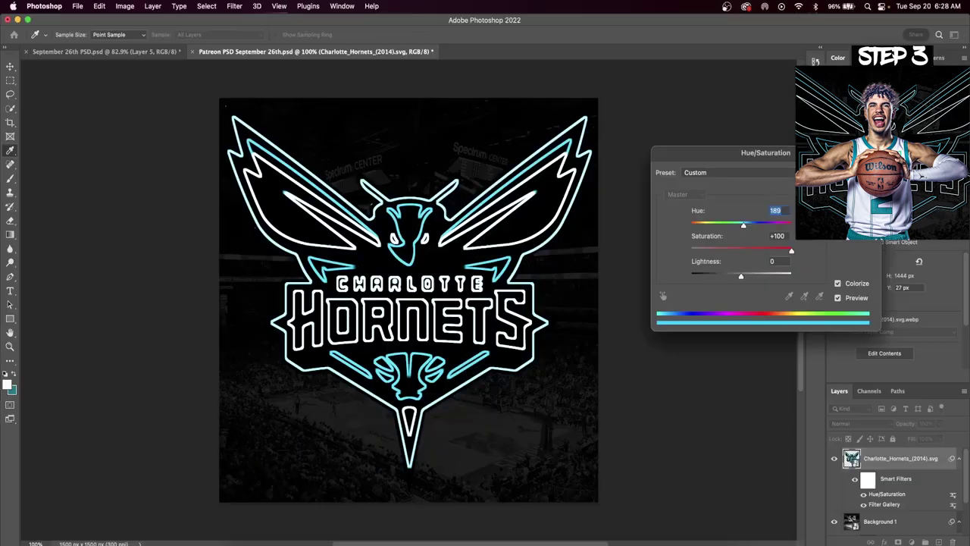
key(Return)
Select the Shadows by Color Range at fuzziness 20 and range 65, add a layer mask to the logo from the selection, and invert it
click(206, 6)
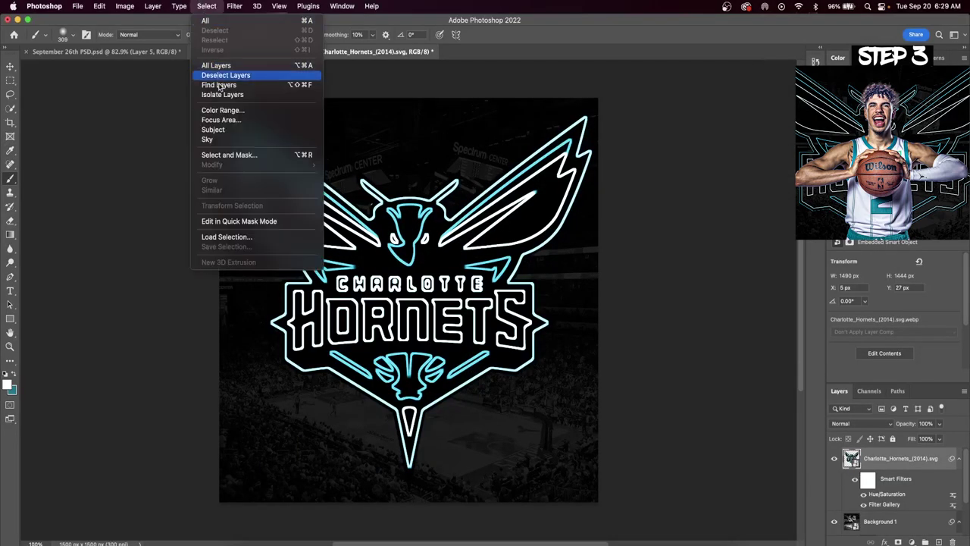
click(223, 110)
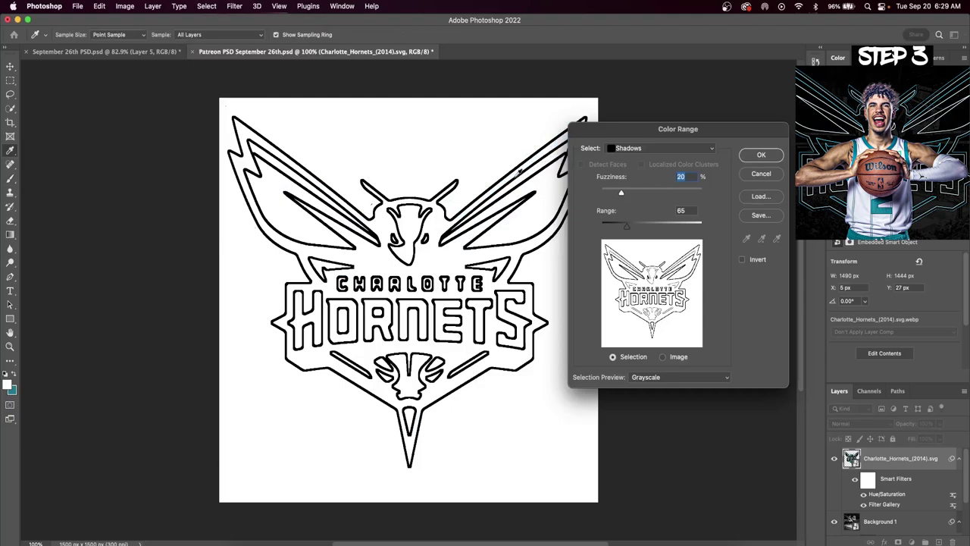
click(667, 149)
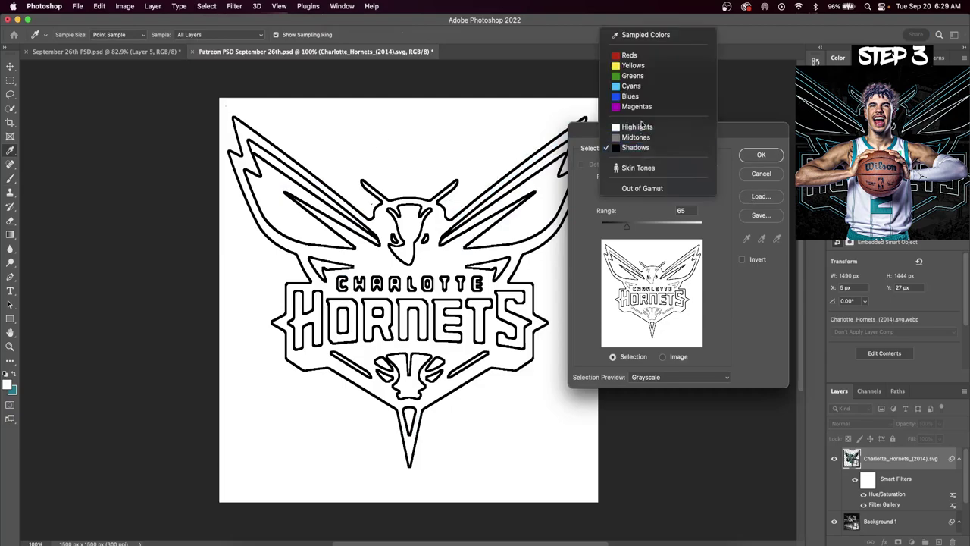
click(645, 39)
click(653, 148)
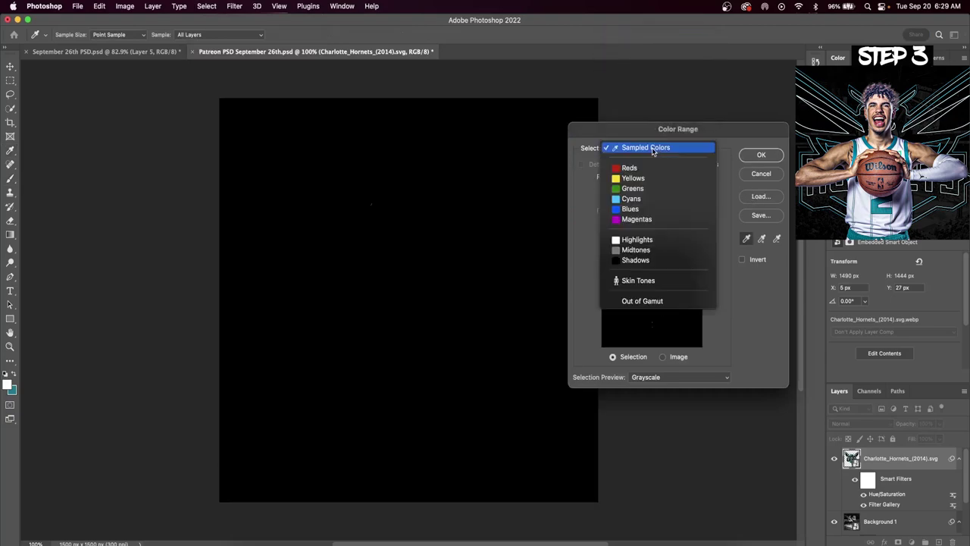
click(645, 257)
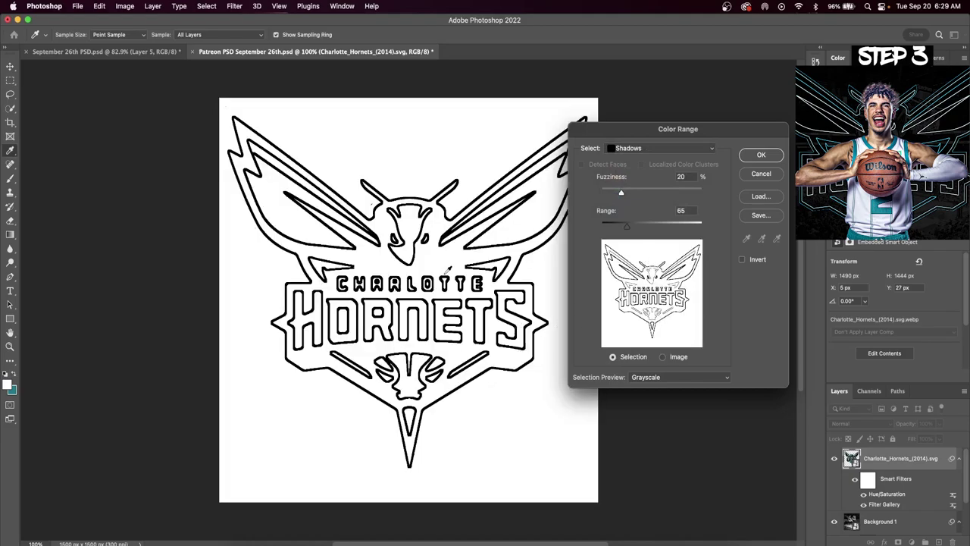
click(760, 156)
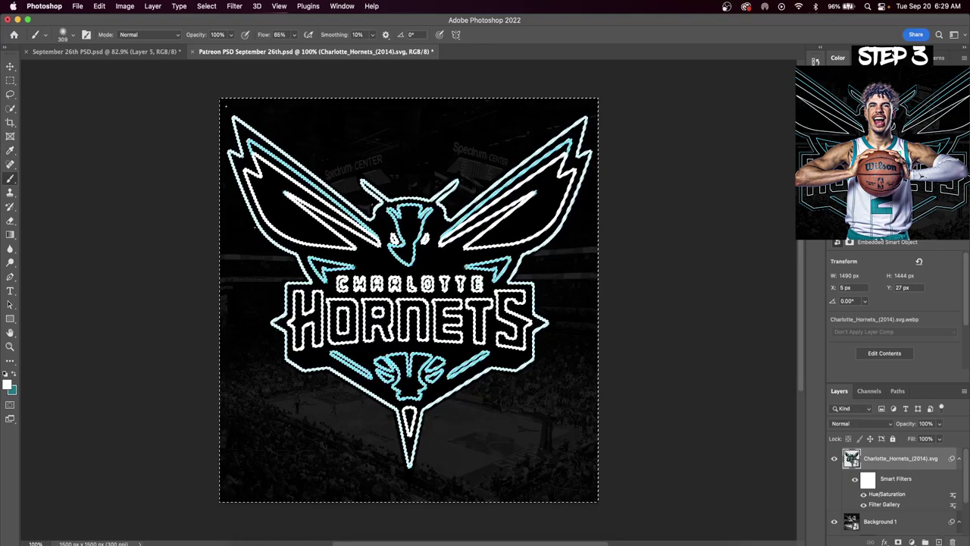
click(898, 541)
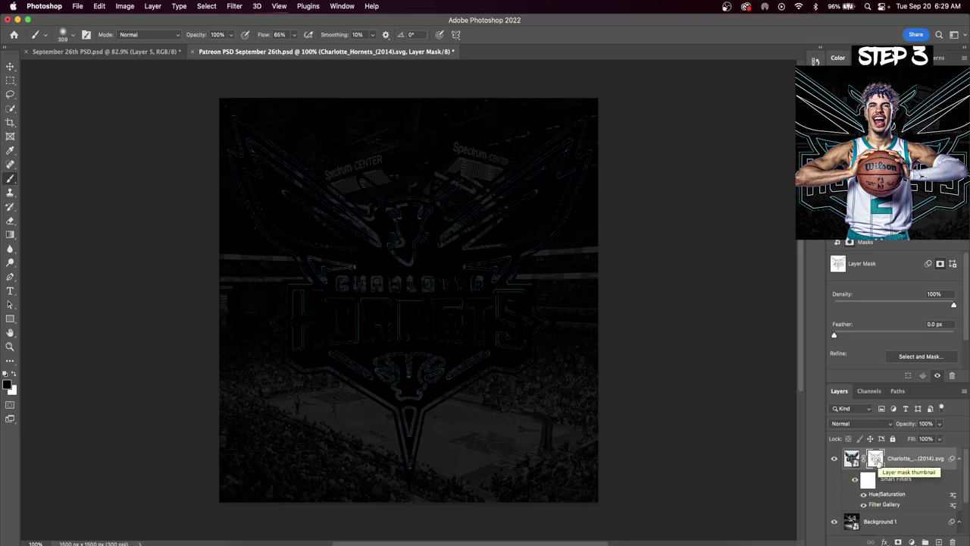
key(super+i)
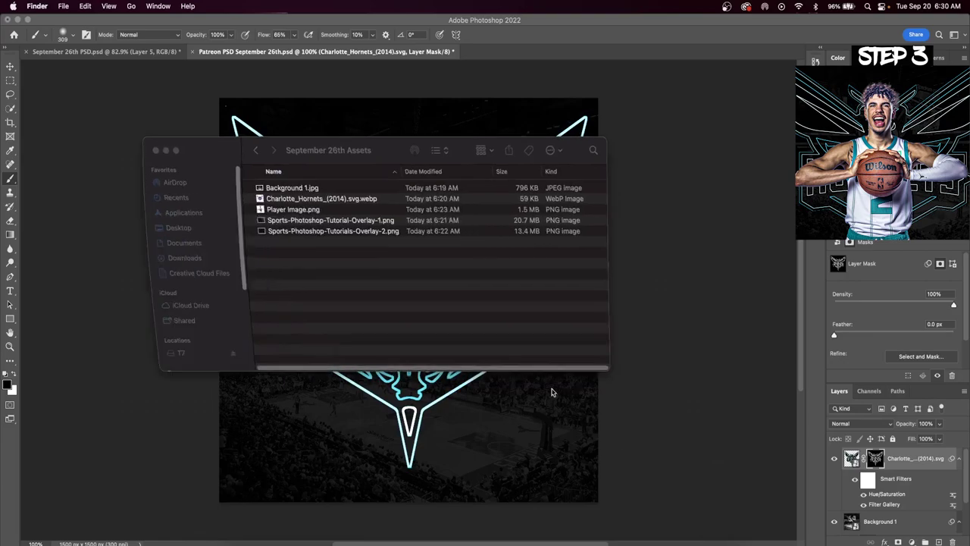
Place Player Image.png above the logo and move it down so the cutout ends at the canvas's lower edge
click(306, 209)
drag(307, 209, 394, 402)
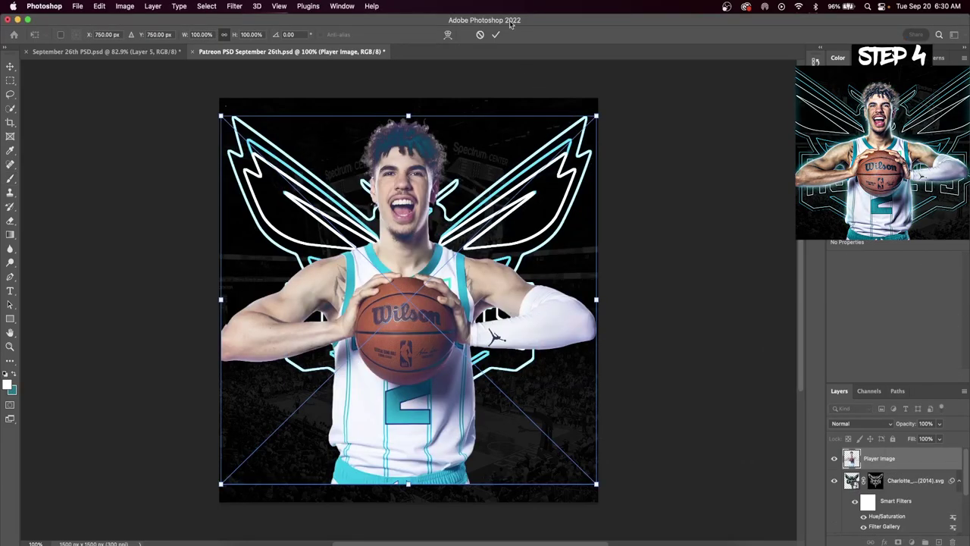
click(497, 35)
drag(394, 107, 394, 123)
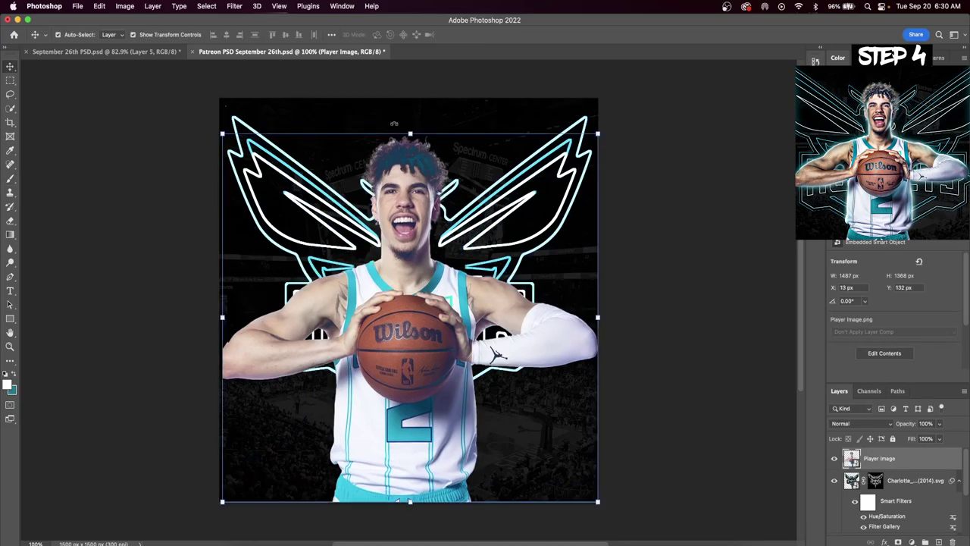
Start a Camera Raw Filter on the player image with contrast +58, highlights +31, shadows +37 and whites -26
click(233, 7)
click(269, 87)
click(566, 190)
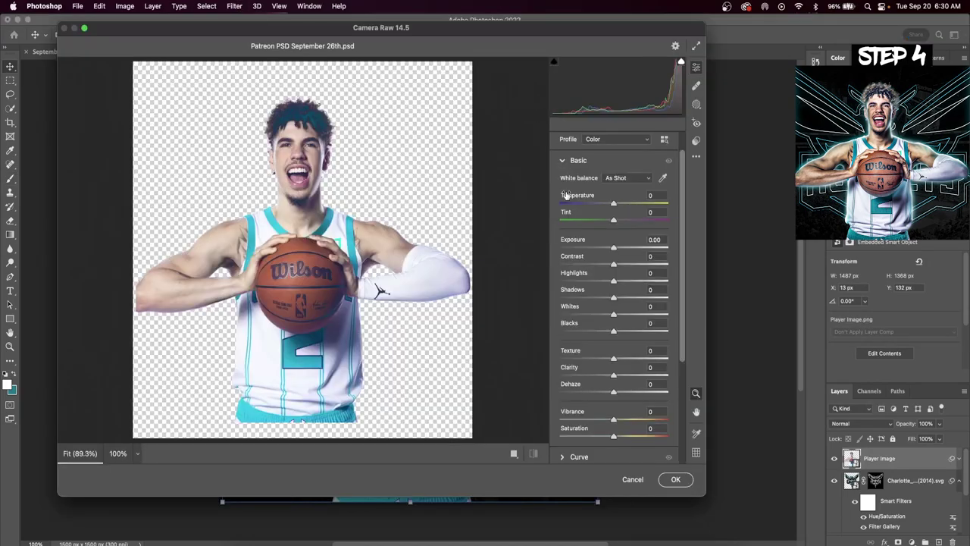
drag(617, 266, 645, 264)
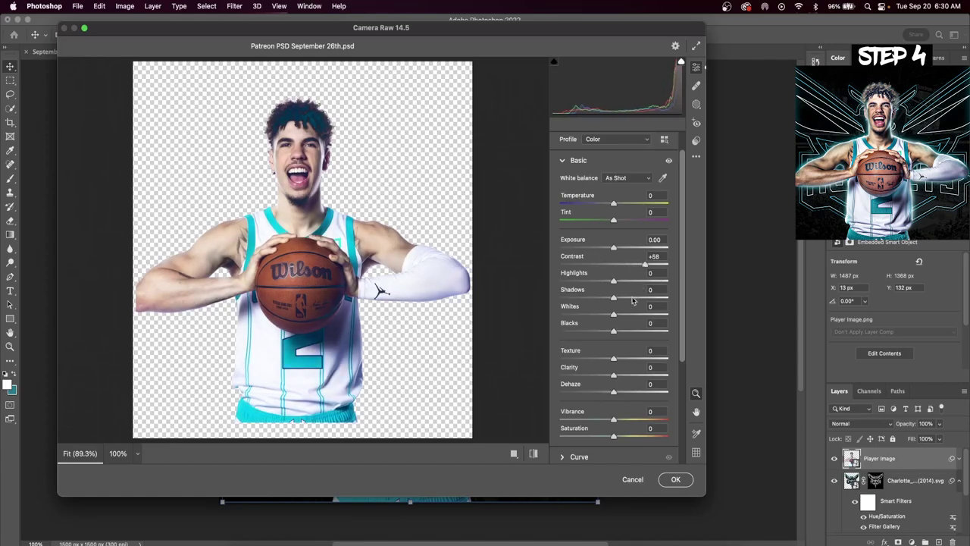
drag(616, 316, 634, 286)
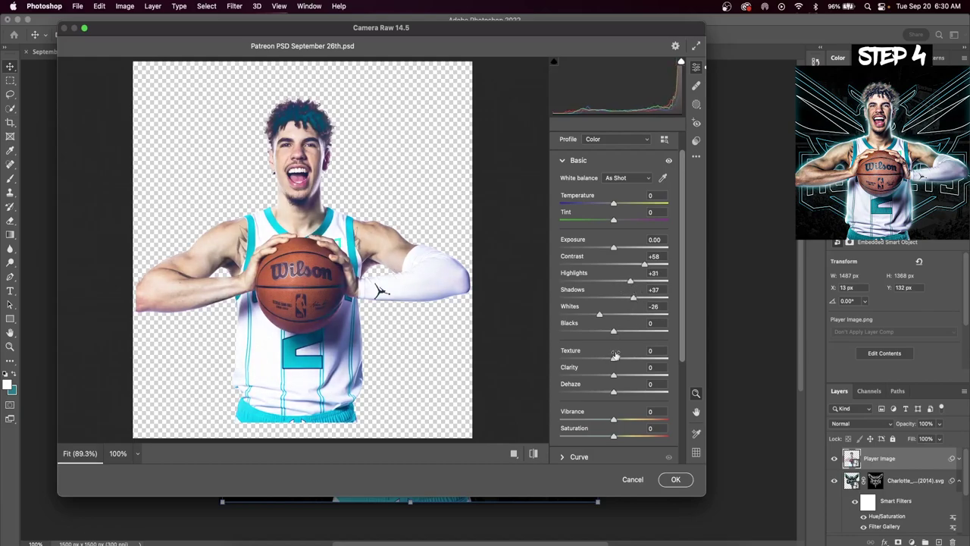
Set the player's texture to +65 and clarity to +34 in the Camera Raw Filter
drag(617, 359, 632, 377)
scroll(629, 367, down, 2)
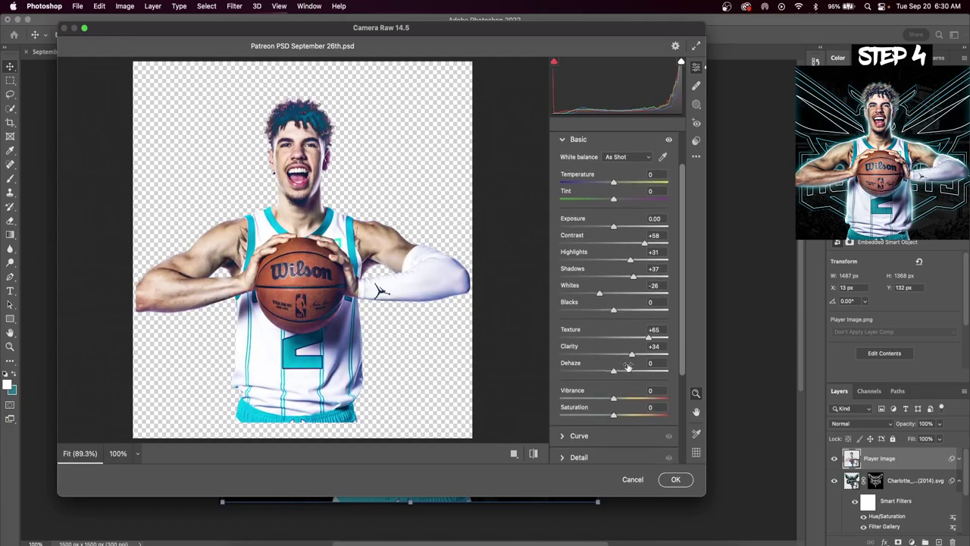
drag(614, 385, 630, 384)
scroll(637, 385, down, 3)
Set sharpening to 47, apply the Camera Raw Filter, and compare the player with and without the smart filter
click(563, 395)
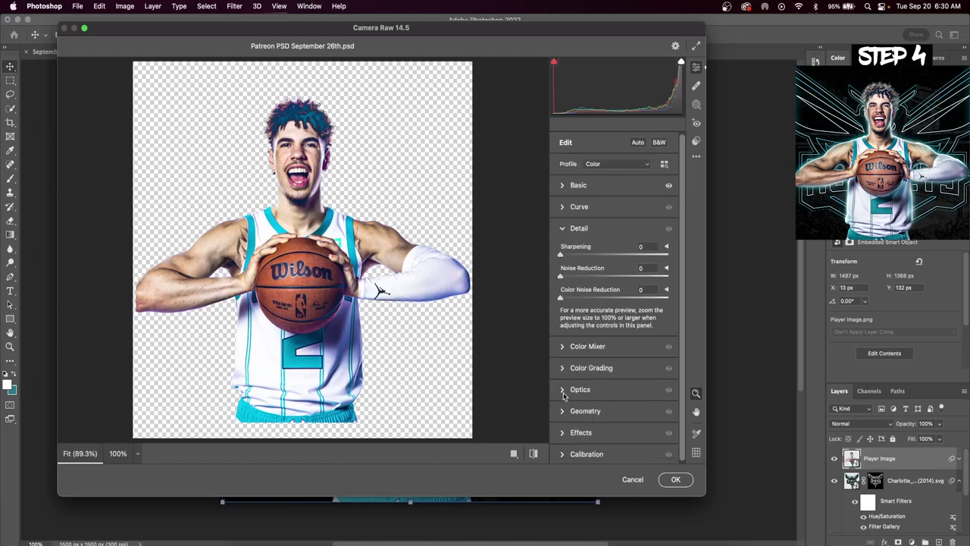
drag(563, 257, 595, 258)
scroll(579, 335, down, 1)
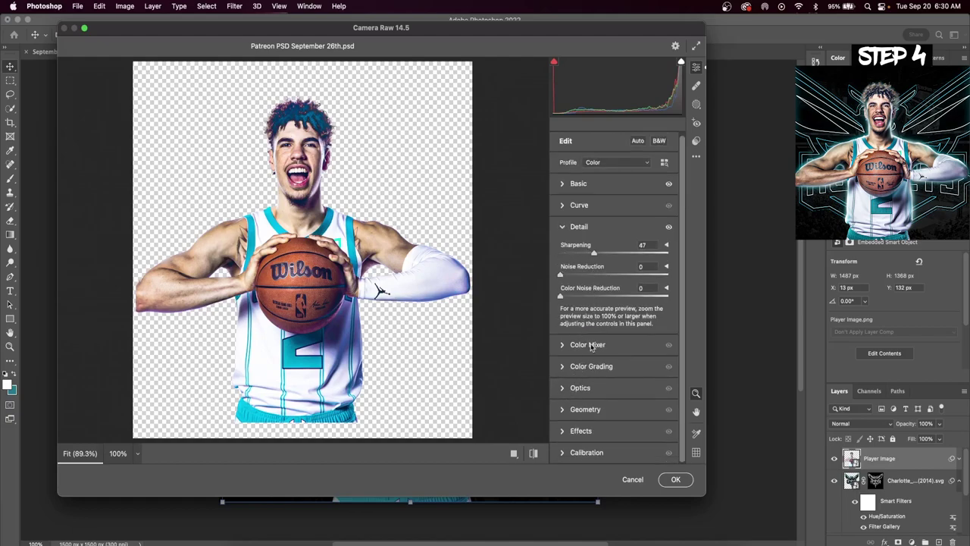
click(676, 480)
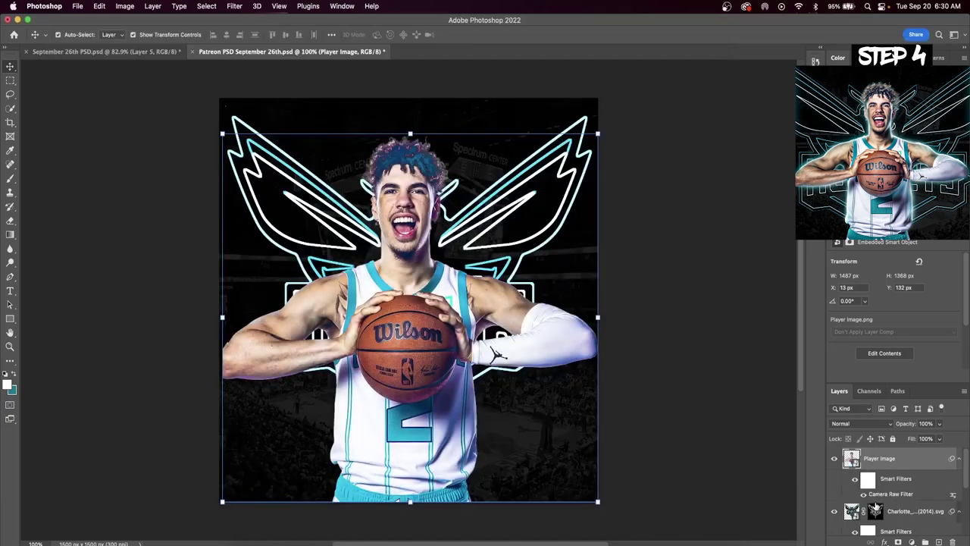
click(855, 480)
click(855, 480)
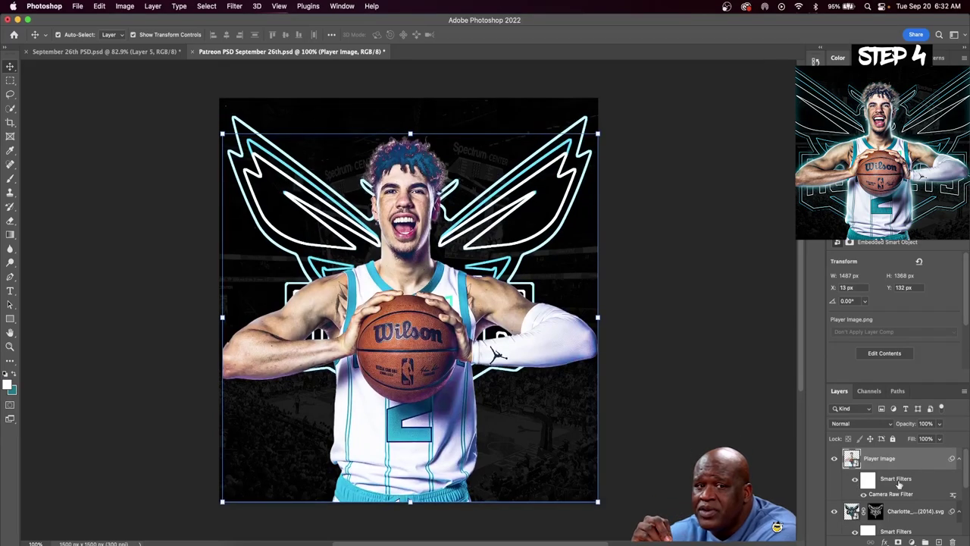
Add a white Solid Color fill layer above the player, clip it to the player image, and invert its mask to black
click(912, 541)
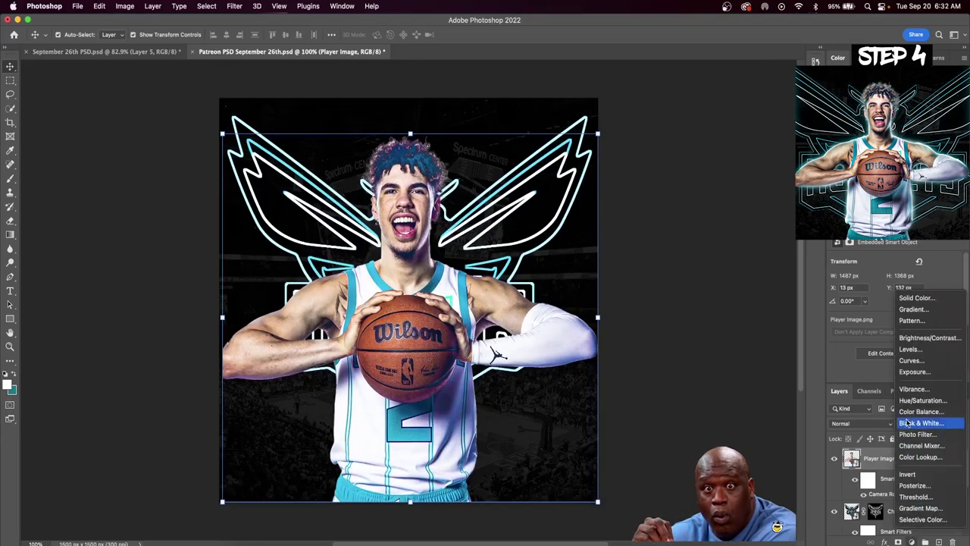
click(917, 297)
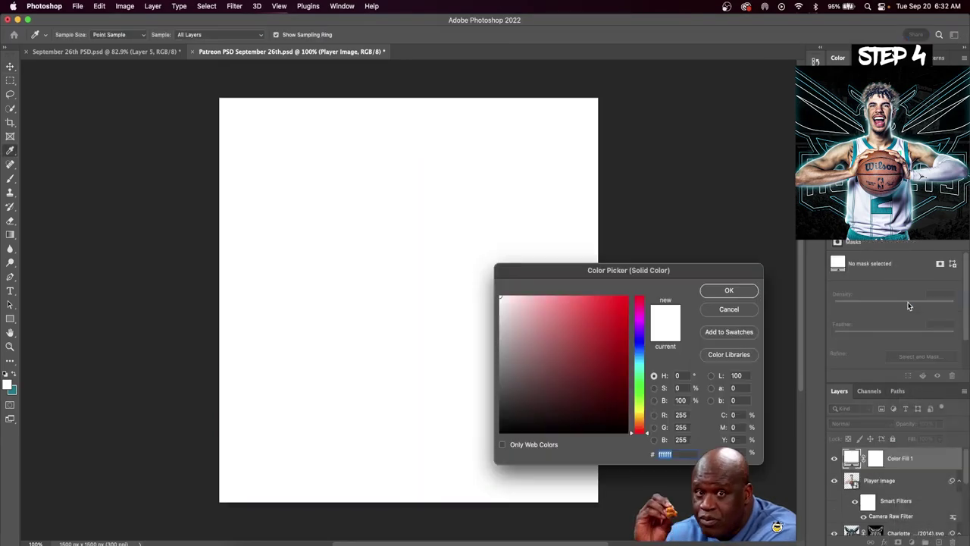
click(730, 291)
right_click(931, 463)
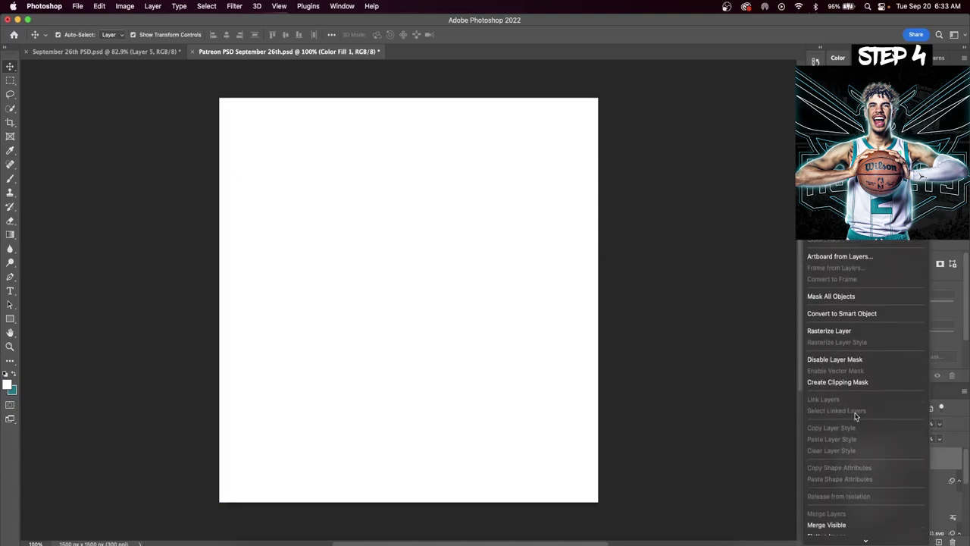
click(838, 381)
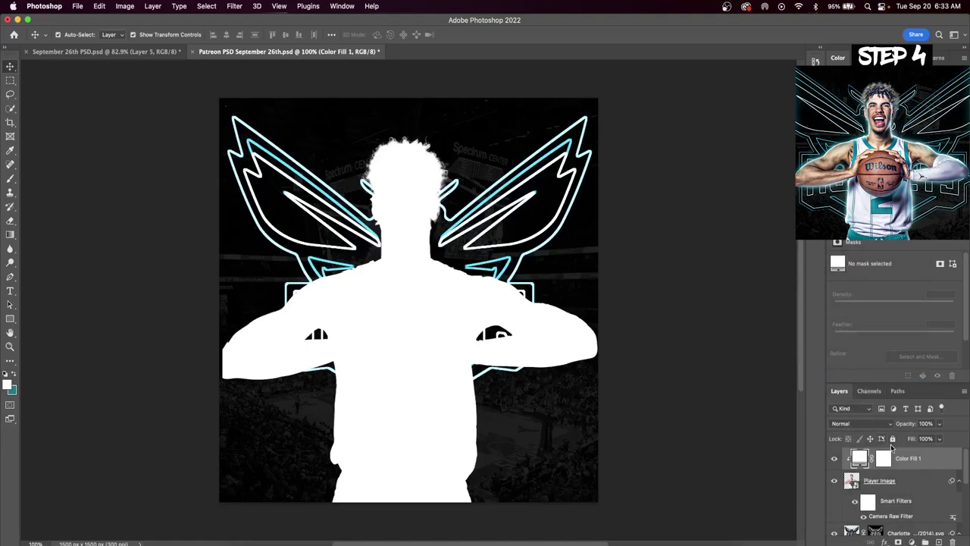
click(884, 458)
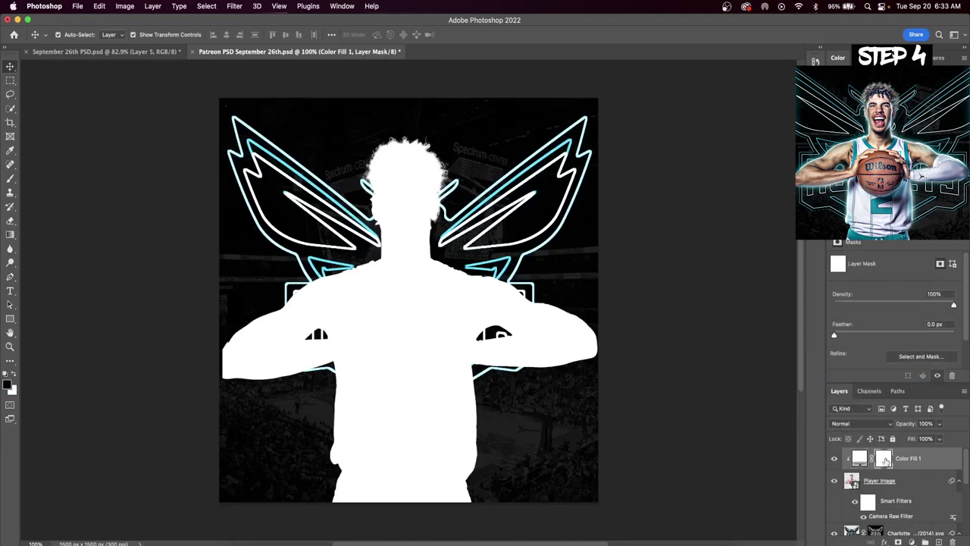
key(super+i)
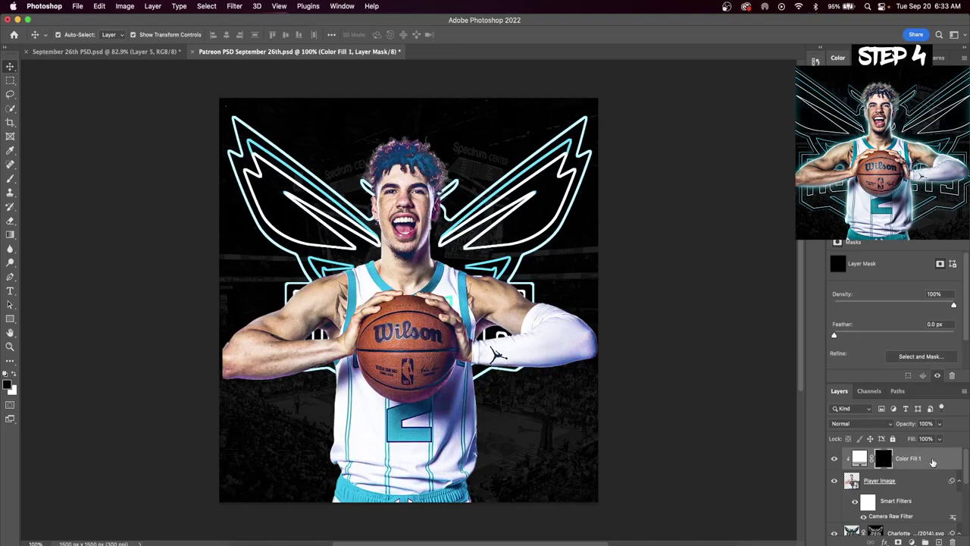
Paint white on the fill mask with a size 60 brush along the player's shoulder and arm edges as rim light, and compare the result
key(b)
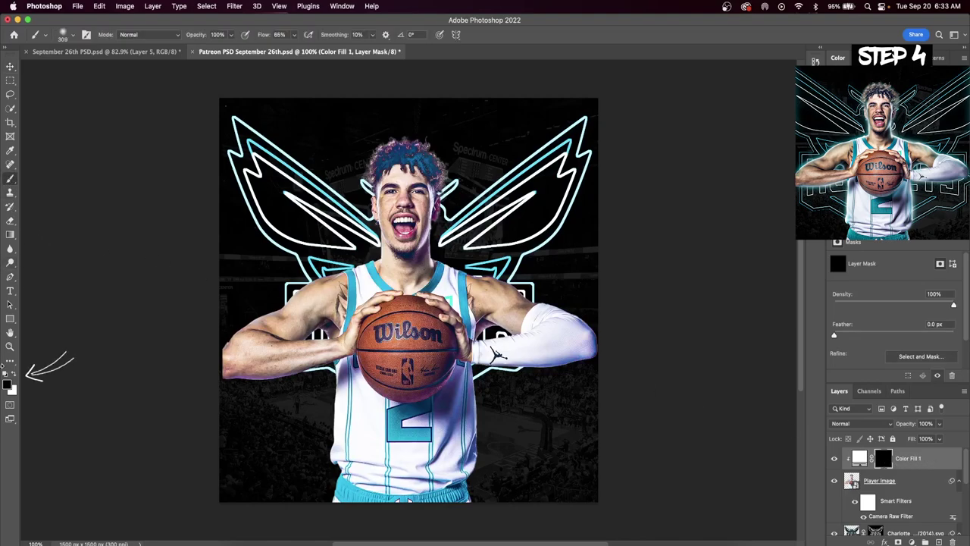
key(x)
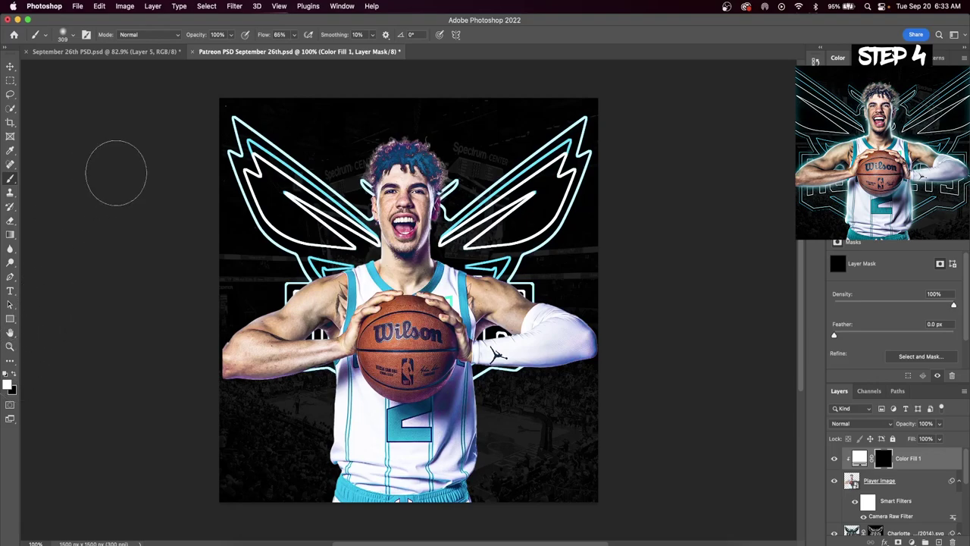
click(63, 34)
drag(83, 69, 75, 69)
mouse_move(311, 274)
mouse_down()
mouse_move(226, 335)
mouse_move(372, 260)
mouse_move(432, 243)
mouse_move(529, 292)
mouse_up()
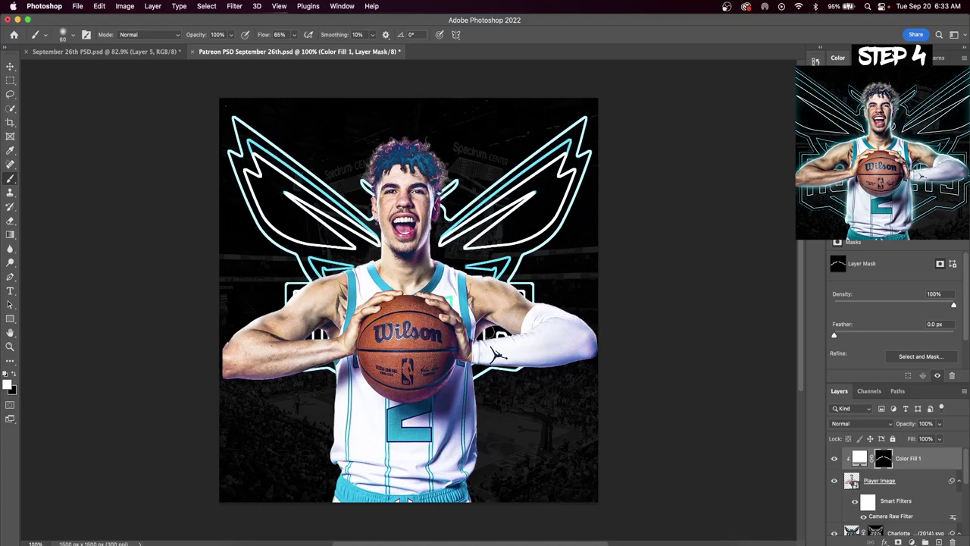
drag(321, 332, 231, 381)
drag(475, 370, 595, 354)
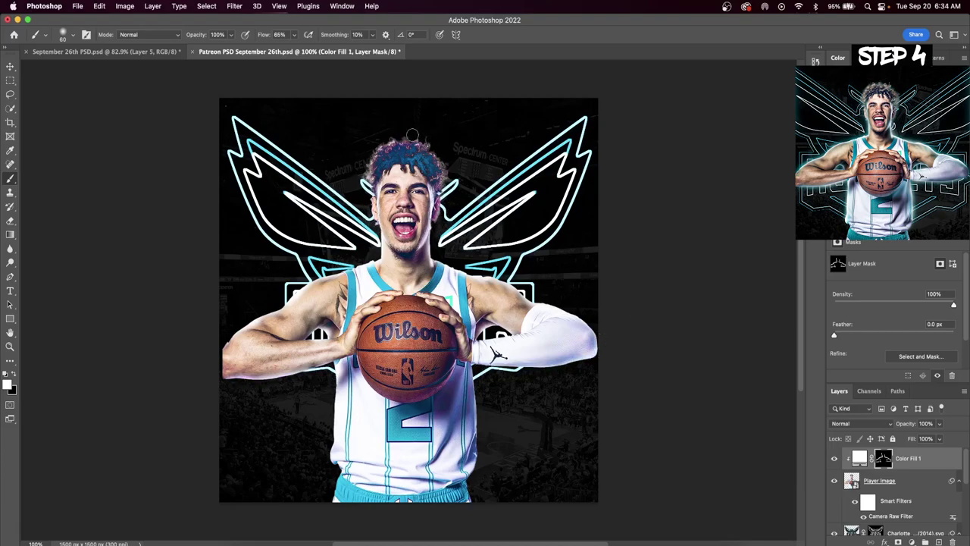
click(834, 459)
click(833, 459)
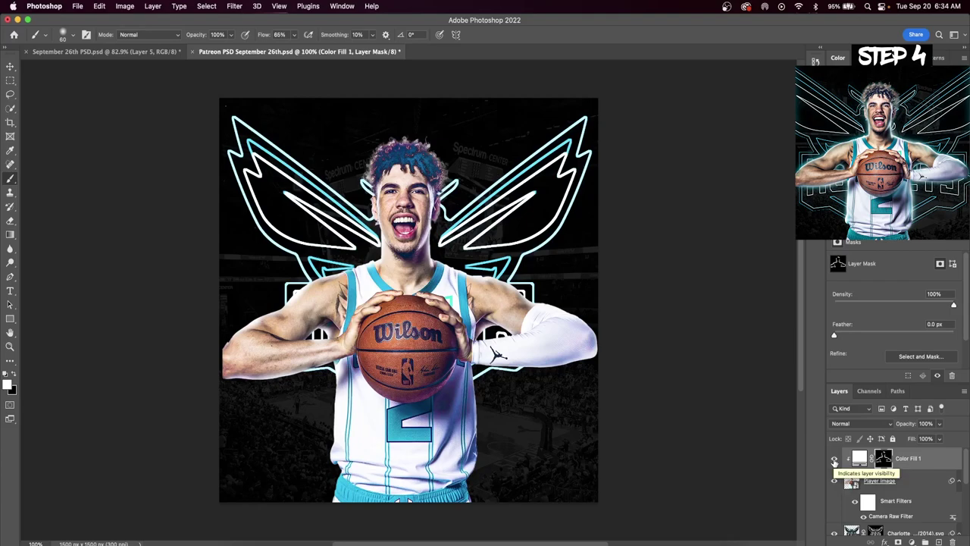
Add a second white Solid Color fill layer, clip it to the player image, and invert its mask to black
click(913, 541)
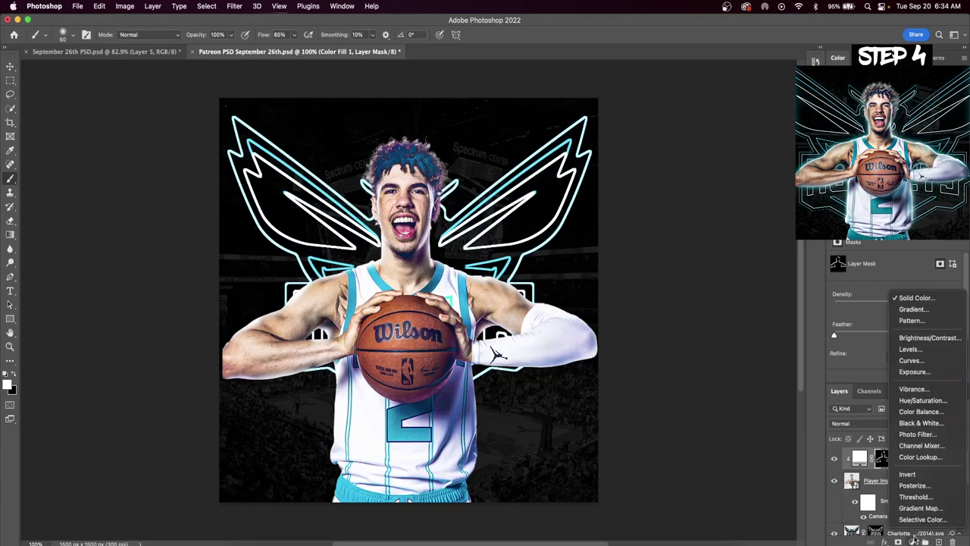
click(917, 297)
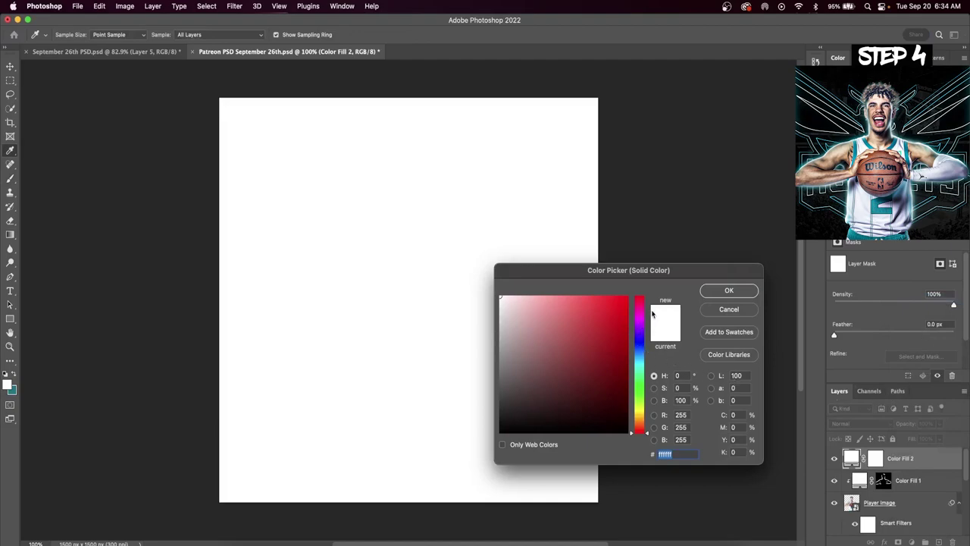
click(728, 292)
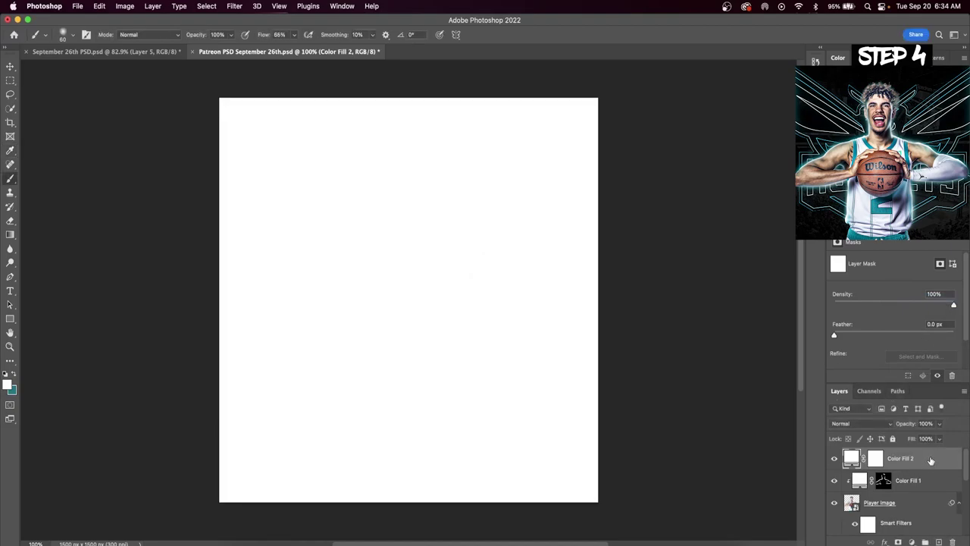
key(super+alt+g)
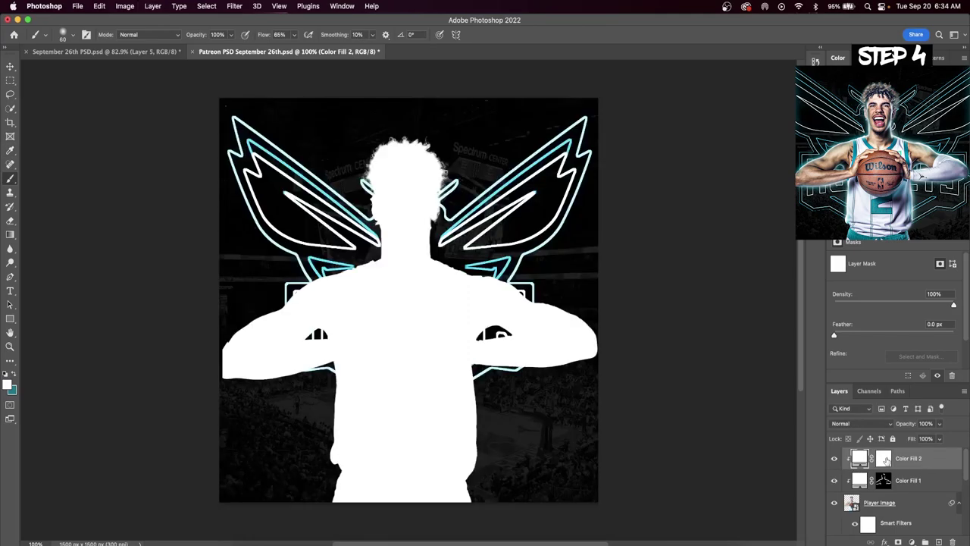
click(885, 459)
key(super+i)
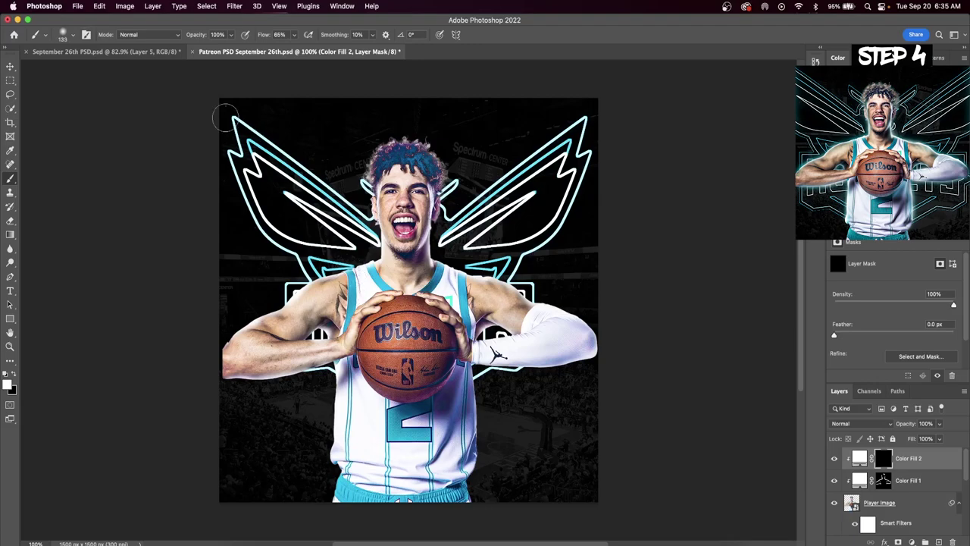
Paint a soft white glow on the second fill's mask along the arms and shoulders with a size 133 brush at 9% flow
drag(293, 49, 266, 48)
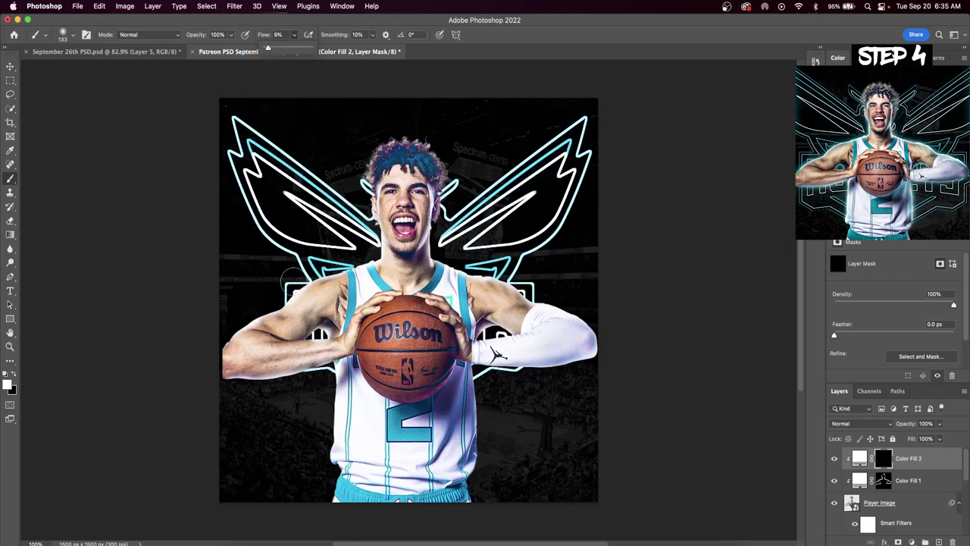
click(296, 288)
mouse_move(324, 286)
mouse_down()
mouse_move(264, 311)
mouse_move(222, 350)
mouse_up()
drag(509, 288, 546, 337)
drag(269, 384, 331, 381)
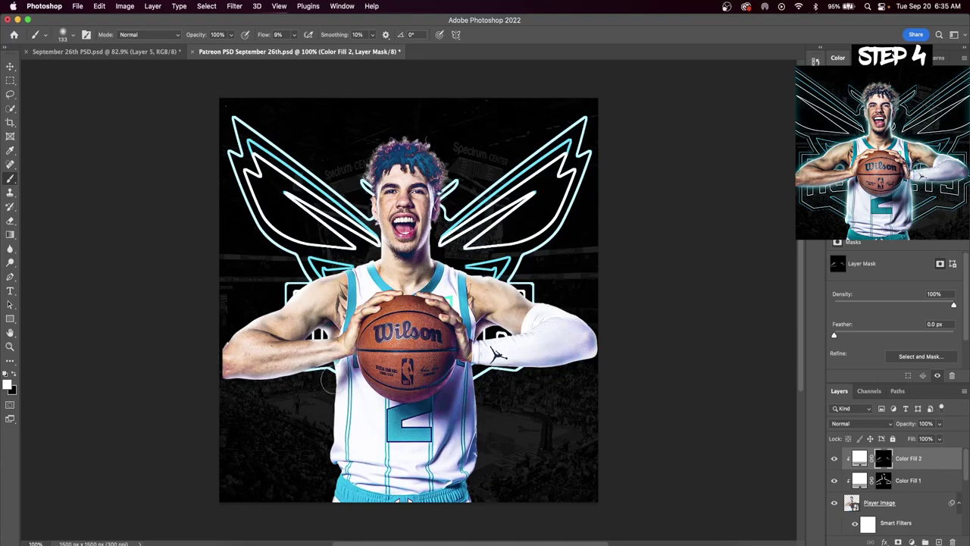
drag(440, 244, 523, 303)
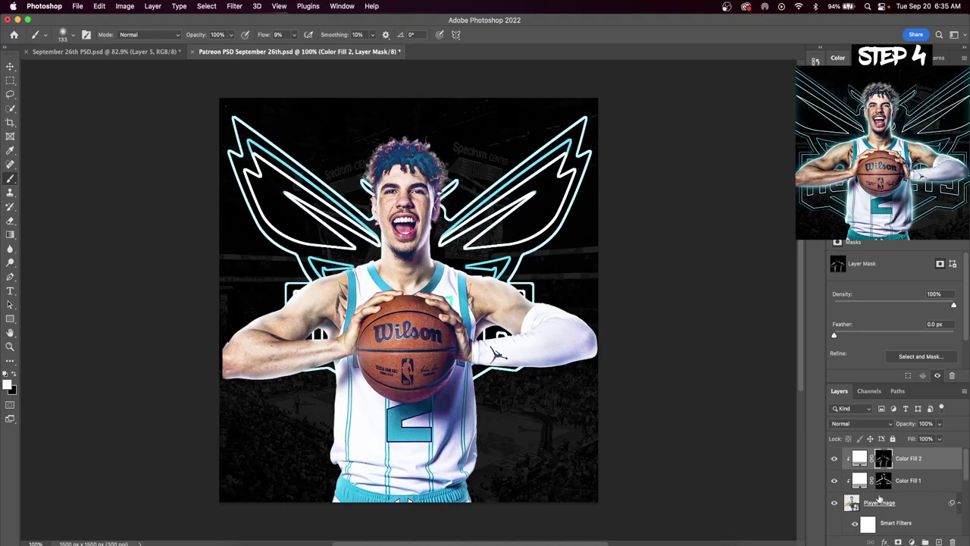
Lower the second white fill layer's opacity to 75% and compare the glow on and off
click(836, 459)
click(836, 460)
click(940, 424)
drag(945, 438, 928, 438)
click(836, 459)
click(836, 459)
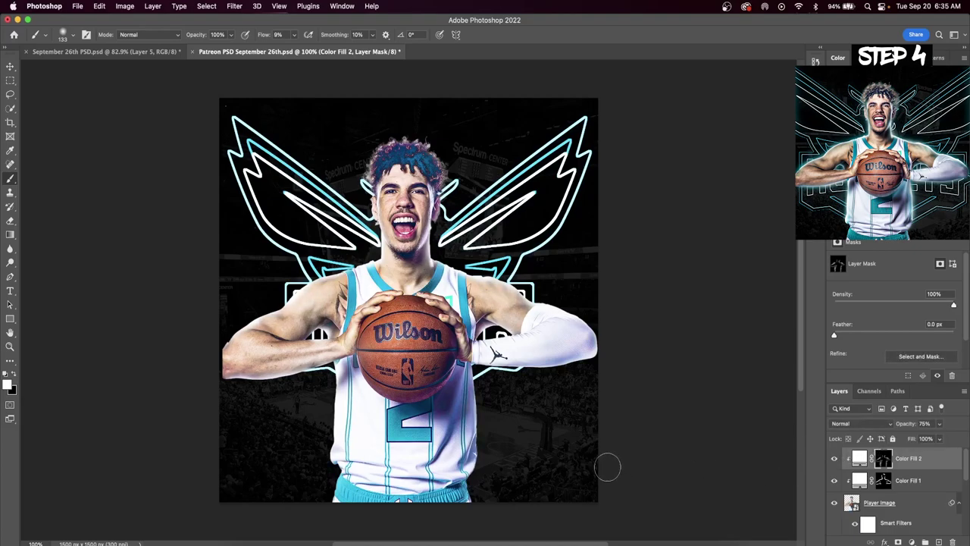
Add a blank layer on top and sample the teal of the jersey number as the foreground color
key(g)
click(938, 542)
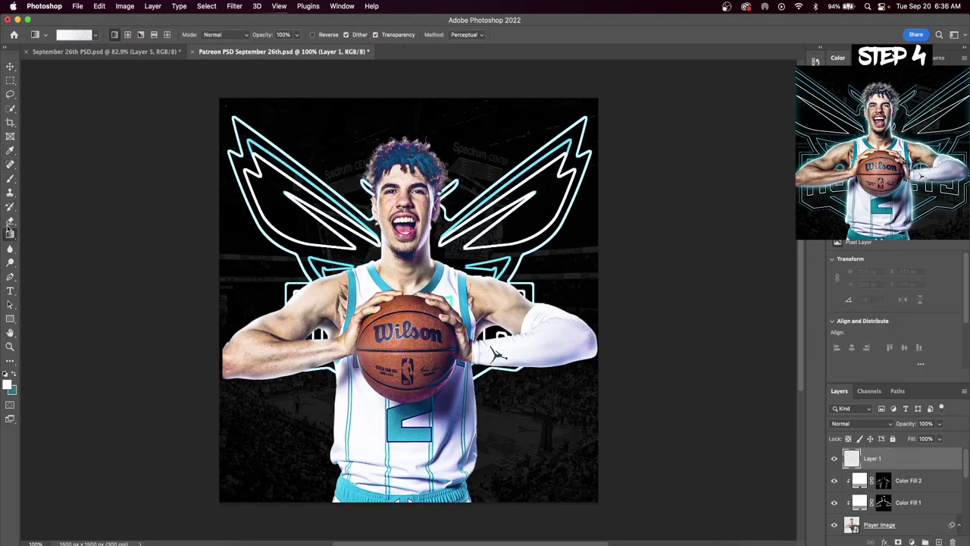
click(9, 152)
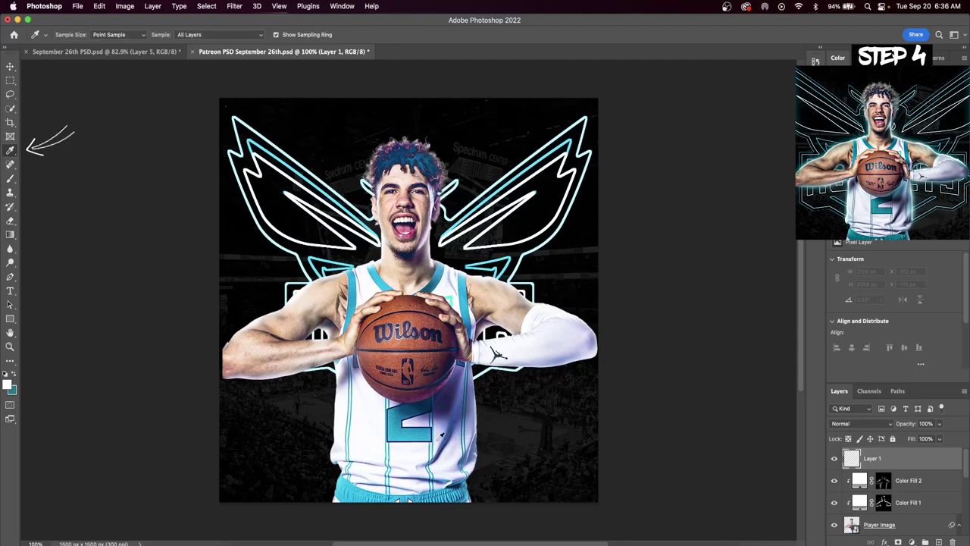
click(394, 432)
Add a Solid Color fill in 00aacd above the second white fill, clip it to the player, and invert its mask to black
click(942, 485)
click(912, 542)
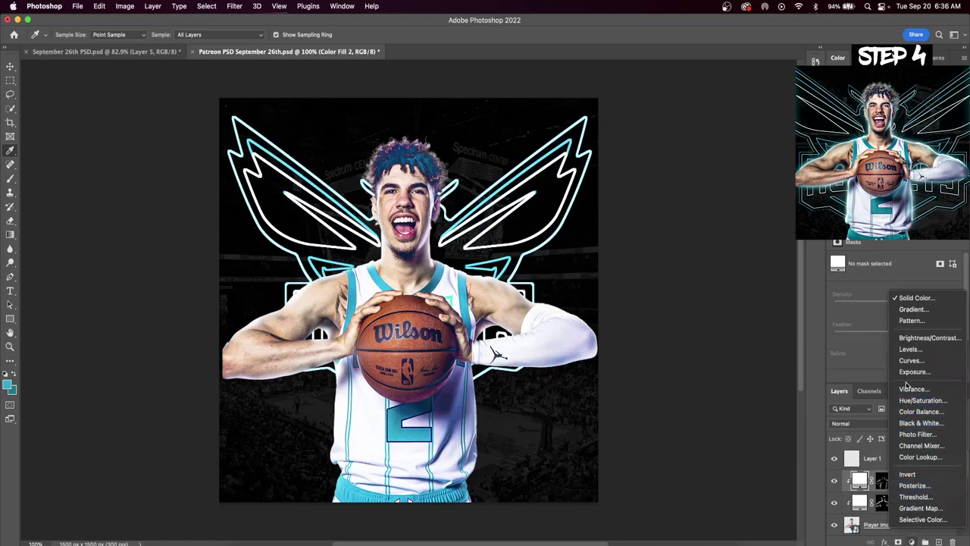
click(906, 300)
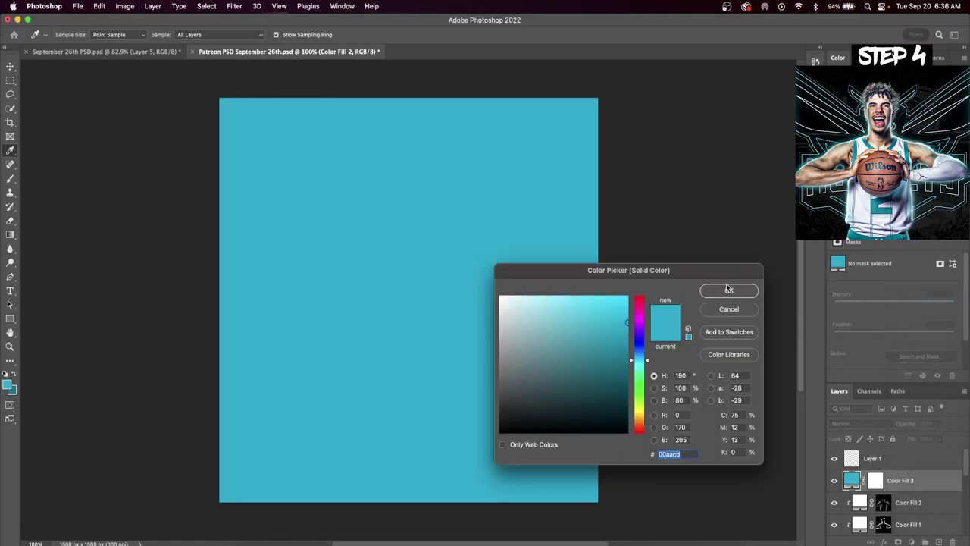
click(730, 292)
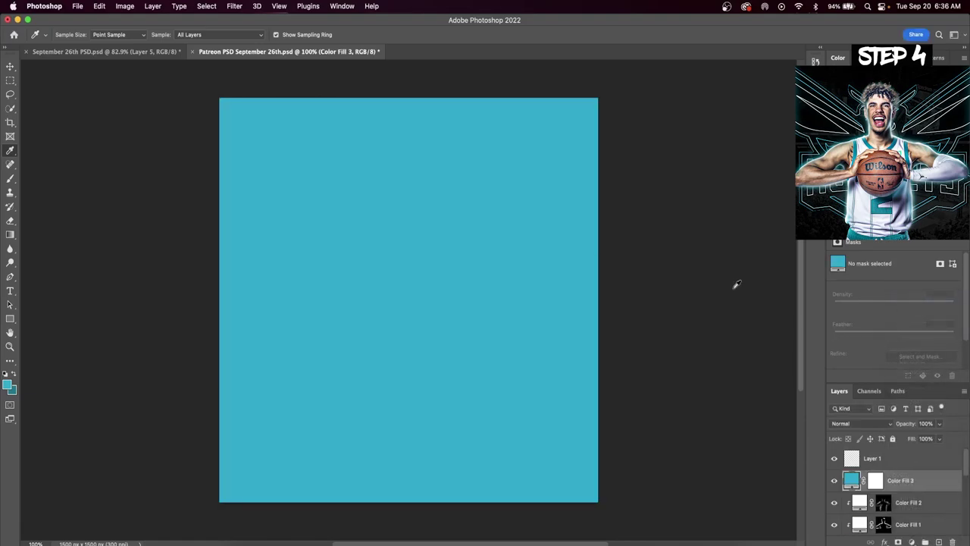
alt+click(942, 490)
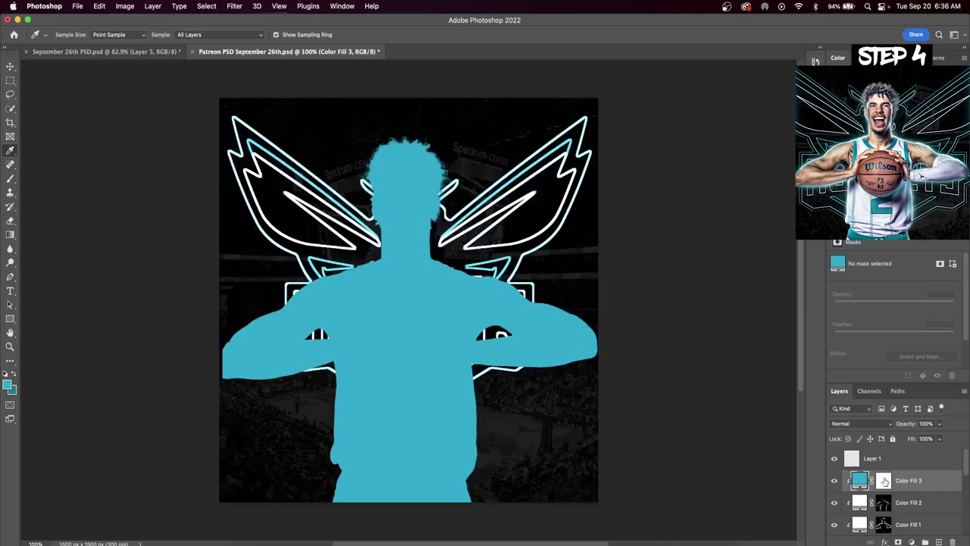
click(884, 480)
key(ctrl+i)
Paint white on the teal fill's mask along the player's edges with the size 133 brush at 9% flow
key(d)
key(b)
drag(329, 399, 331, 457)
drag(261, 383, 310, 395)
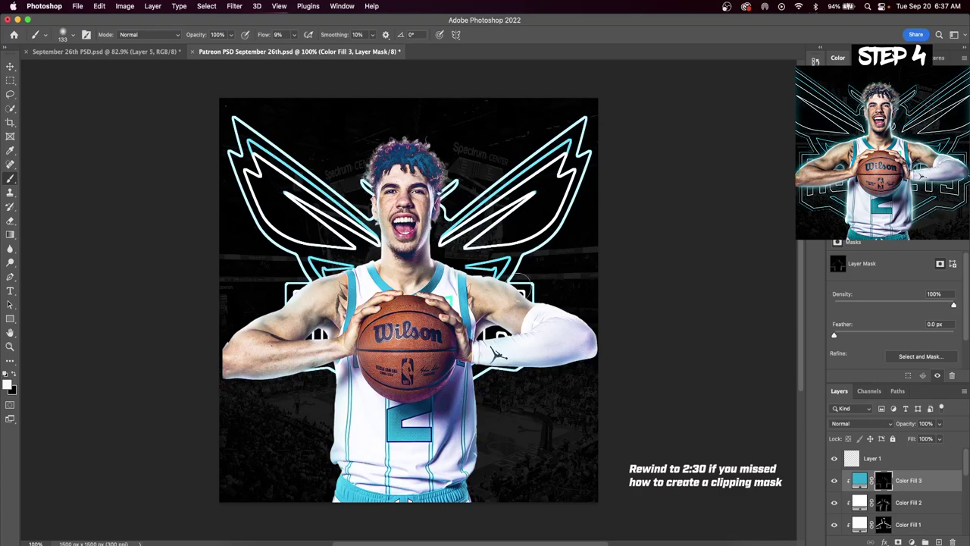
Compare the player with the teal and white glow fill layers hidden and shown
scroll(682, 444, down, 1)
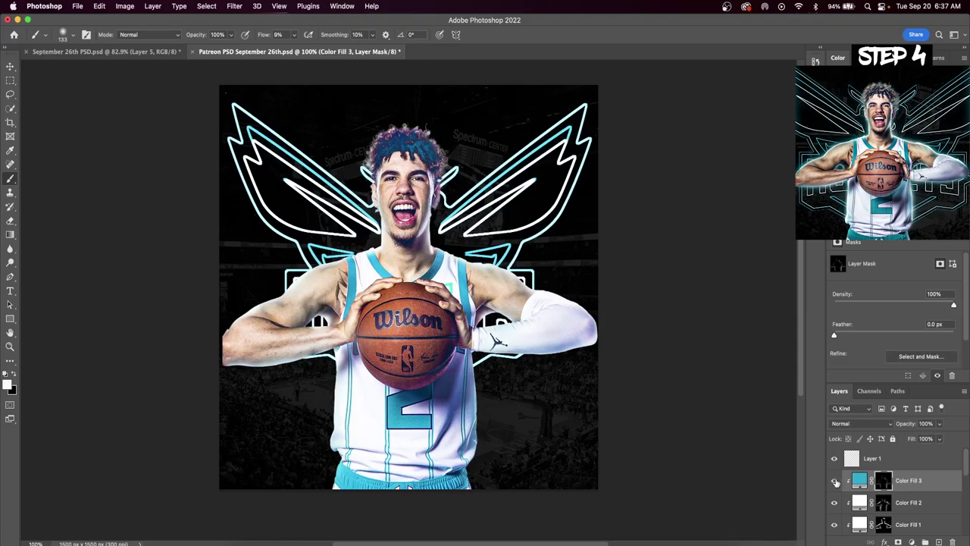
scroll(887, 485, down, 1)
click(836, 468)
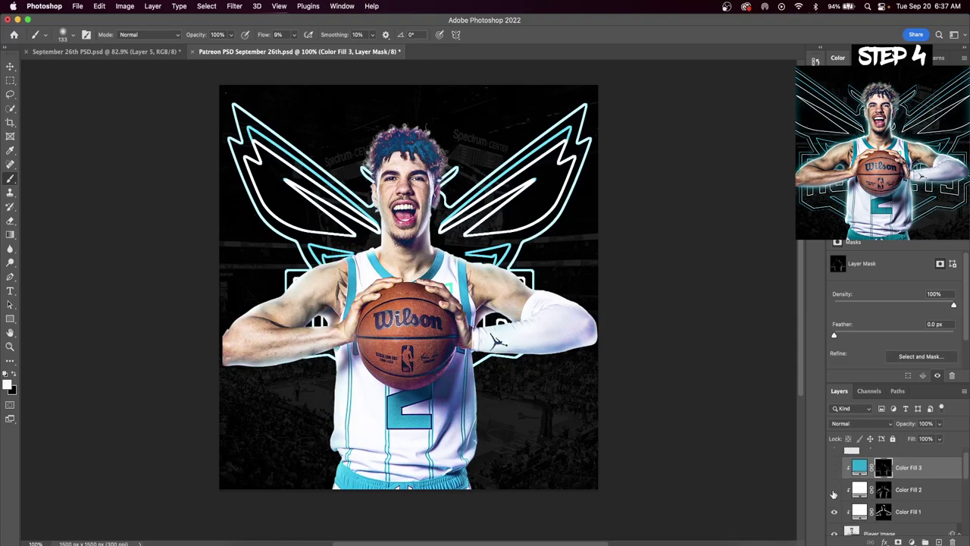
click(836, 513)
scroll(839, 505, down, 1)
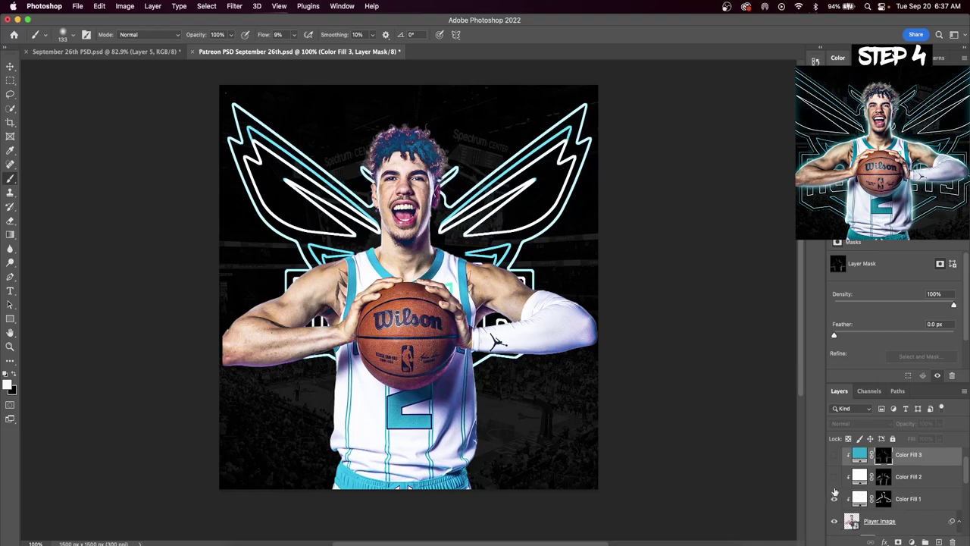
drag(835, 496, 835, 456)
scroll(854, 501, down, 3)
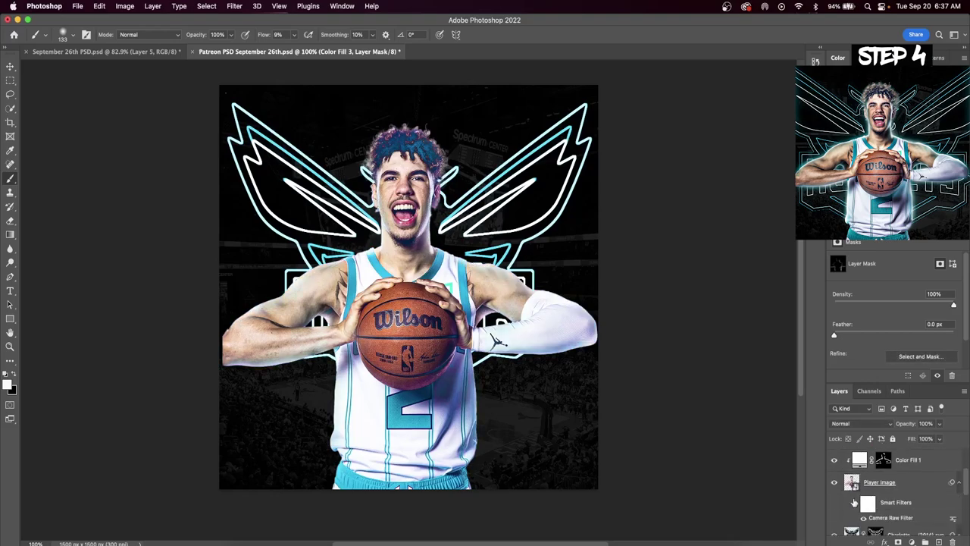
Add a blank layer directly above the Charlotte Hornets logo layer, behind the player
scroll(872, 493, down, 1)
click(917, 522)
scroll(923, 523, down, 3)
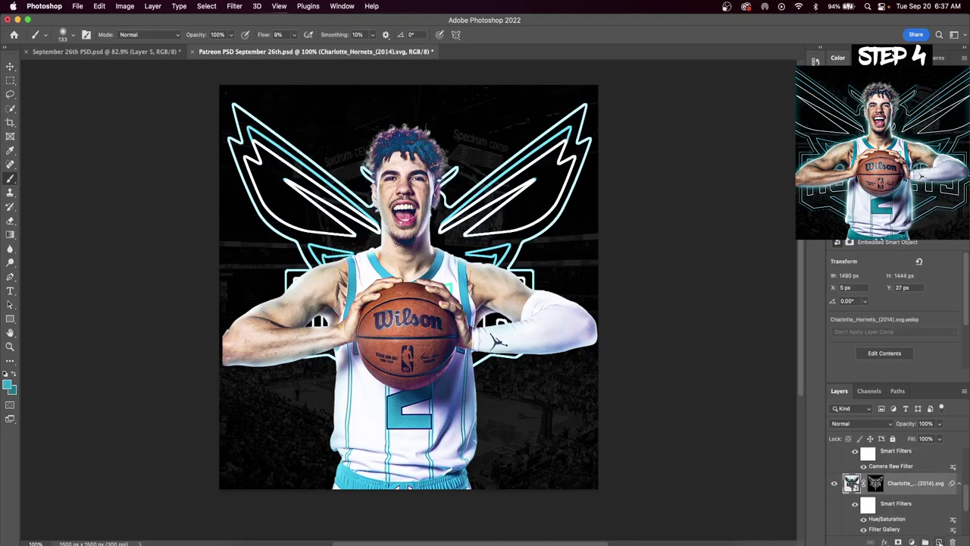
click(939, 542)
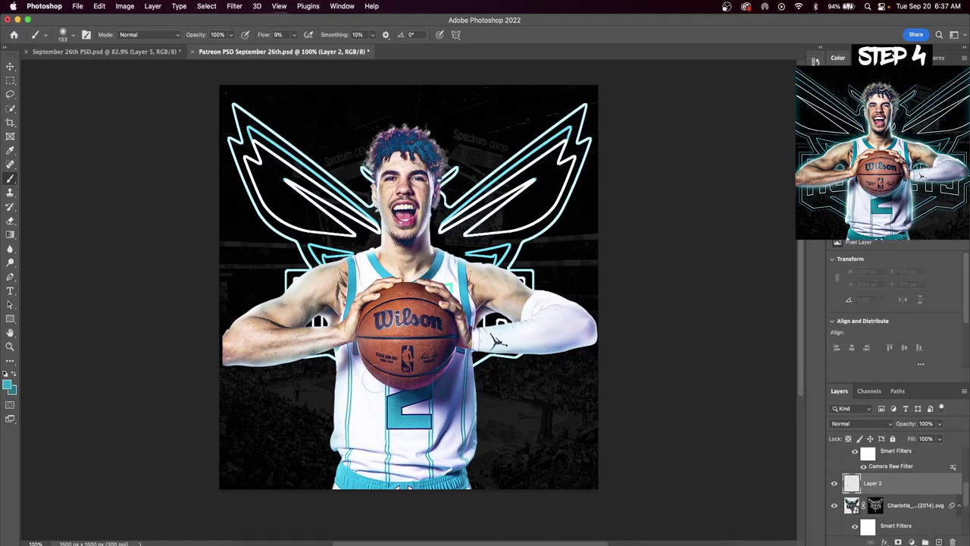
Paint a teal glow behind the player's torso and head with the size 133 brush at 100% flow, and compare it on and off
drag(347, 345, 347, 396)
click(294, 35)
drag(292, 47, 337, 48)
mouse_move(345, 385)
mouse_down()
mouse_move(338, 438)
mouse_move(340, 345)
mouse_move(327, 318)
mouse_move(232, 329)
mouse_move(375, 220)
mouse_move(493, 282)
mouse_move(473, 466)
mouse_up()
mouse_move(373, 166)
mouse_down()
mouse_move(379, 148)
mouse_move(438, 224)
mouse_up()
click(834, 483)
click(834, 484)
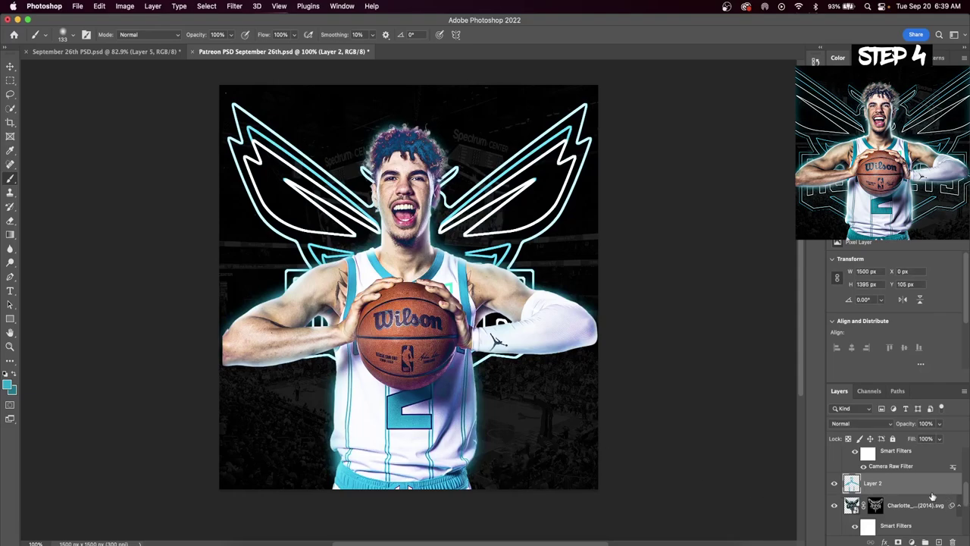
Add a blank layer above the teal glow and paint white highlights behind the shoulders and neck with a size 226 brush at 24% flow
click(939, 542)
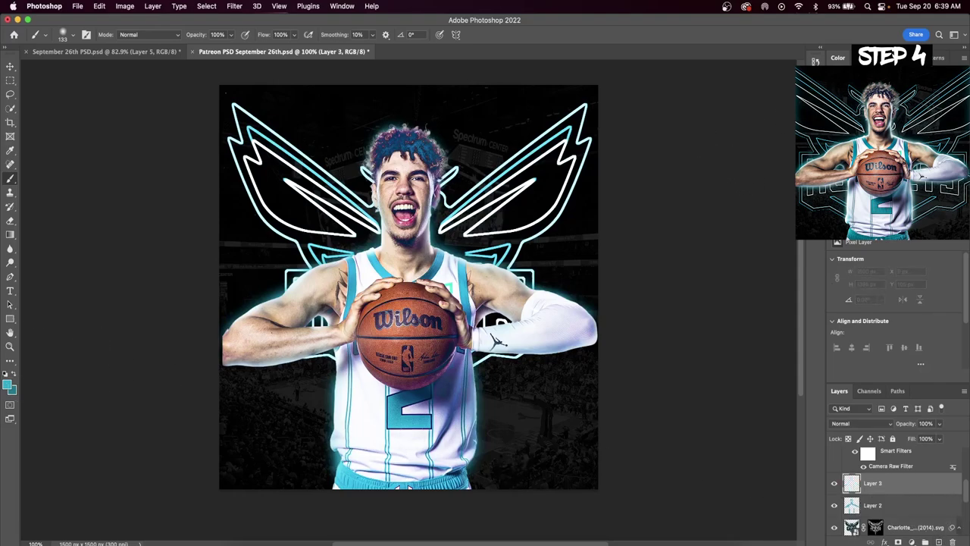
click(274, 302)
click(283, 302)
click(338, 257)
mouse_move(294, 35)
mouse_down()
mouse_move(267, 48)
mouse_move(289, 48)
mouse_up()
click(351, 247)
click(447, 242)
click(463, 252)
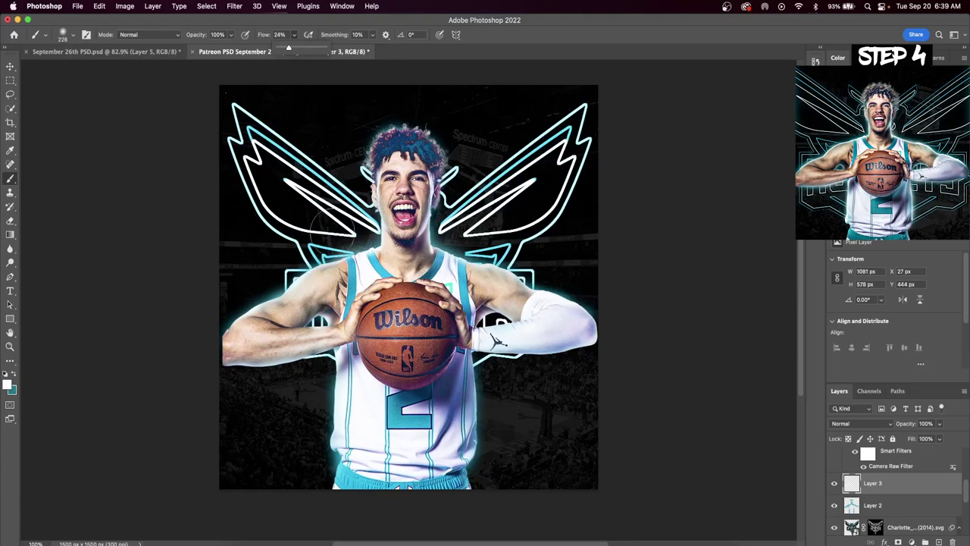
Extend the white glow behind the player's waist, jersey sides and both arms
click(333, 376)
click(480, 364)
click(477, 429)
click(339, 479)
click(447, 243)
click(245, 311)
click(232, 342)
click(545, 334)
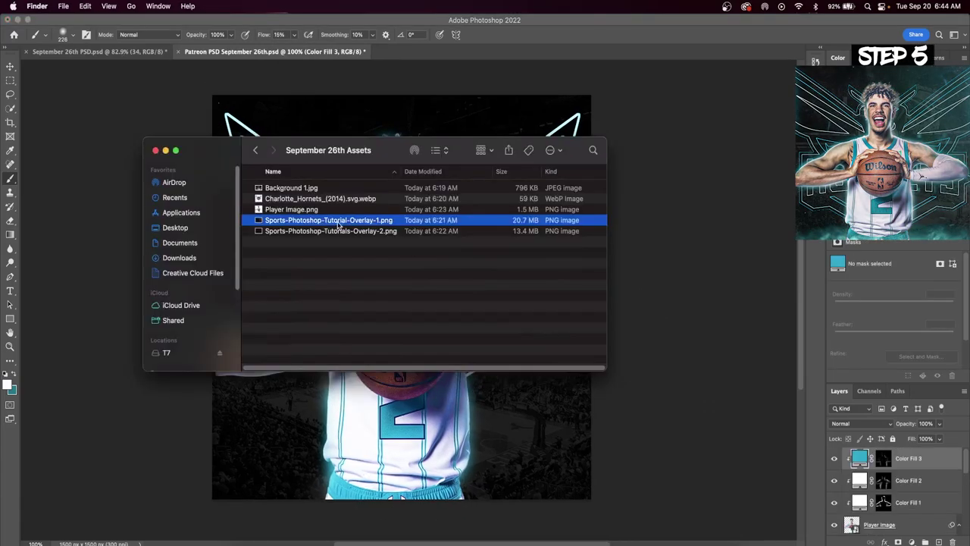
Place Sports-Photoshop-Tutorial-Overlay-1.png as the topmost layer and scale it to about 2340 × 1561 px to cover the canvas
drag(339, 224, 391, 406)
key(Return)
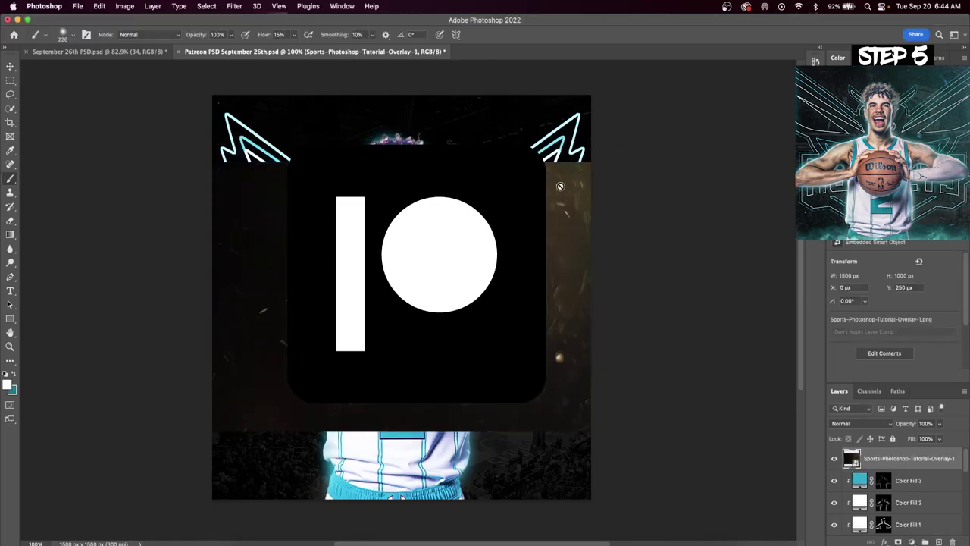
key(ctrl+t)
drag(589, 159, 707, 82)
drag(607, 181, 587, 185)
click(495, 34)
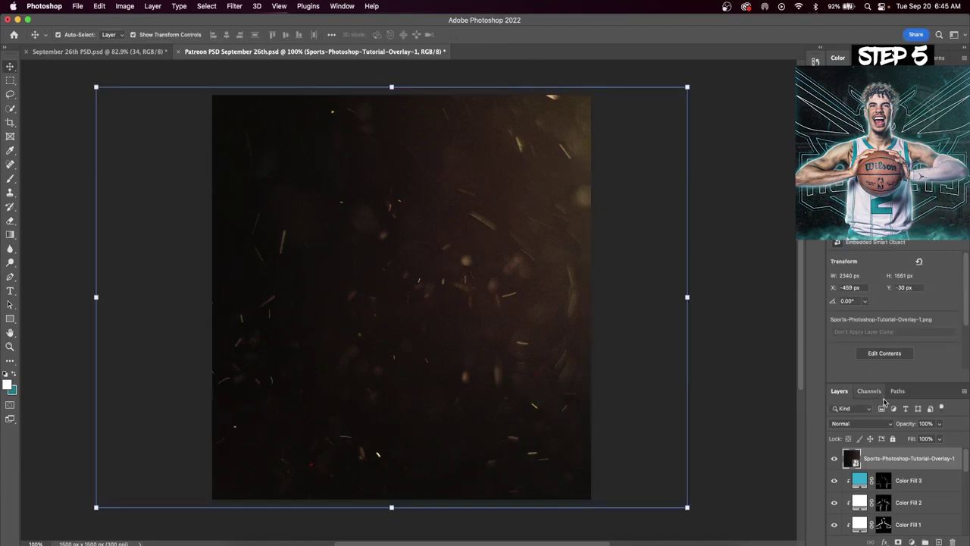
Set the blend mode of the first overlay layer to Exclusion
click(855, 427)
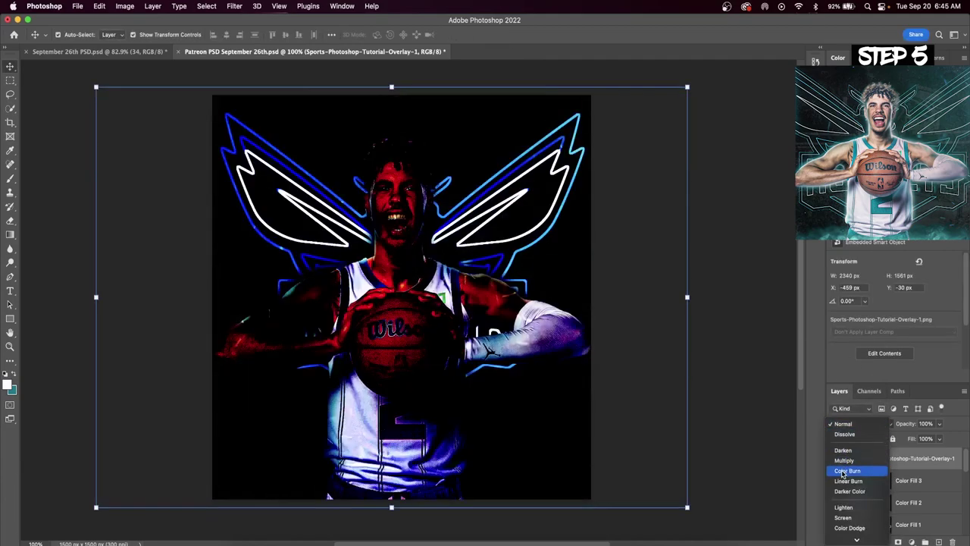
scroll(857, 429, down, 3)
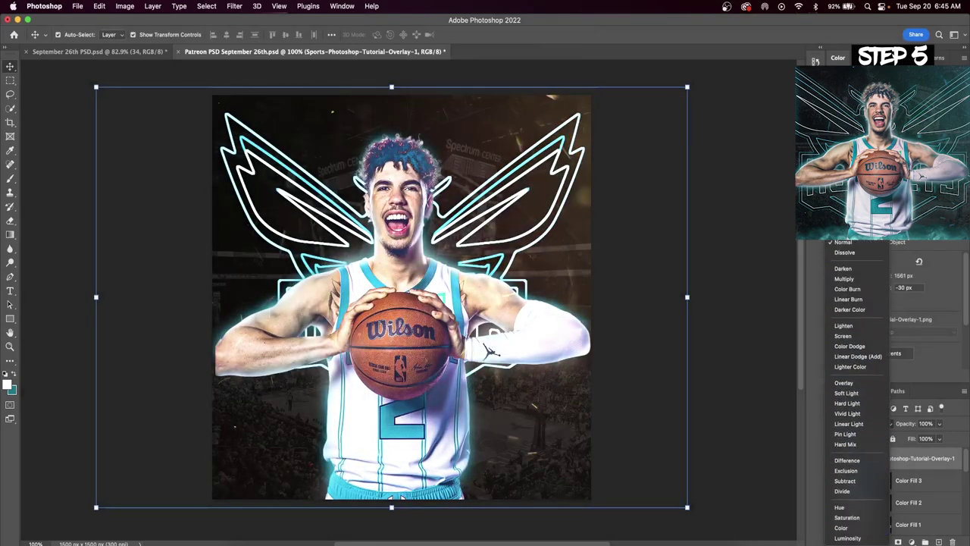
click(845, 471)
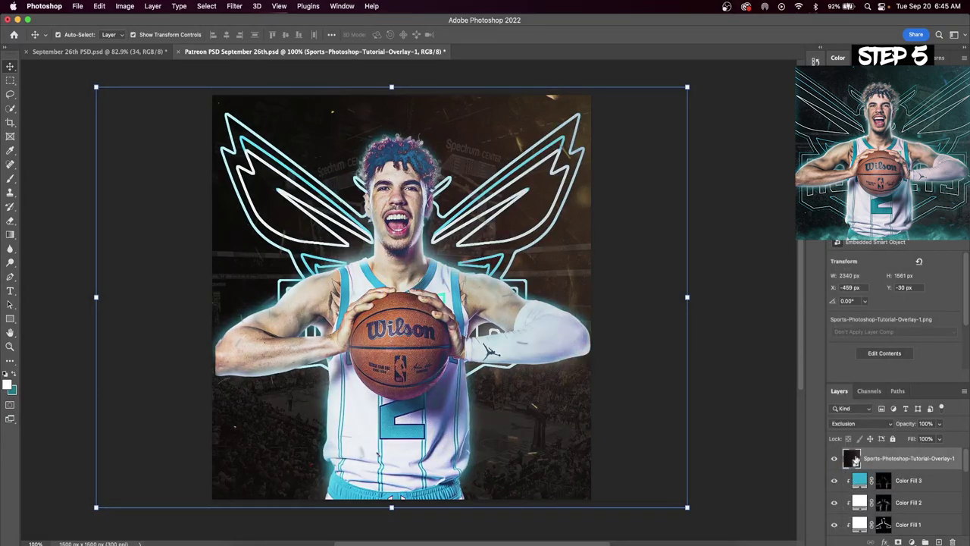
Apply a Hue/Saturation adjustment to the first overlay with Colorize enabled, tinting it teal
click(135, 6)
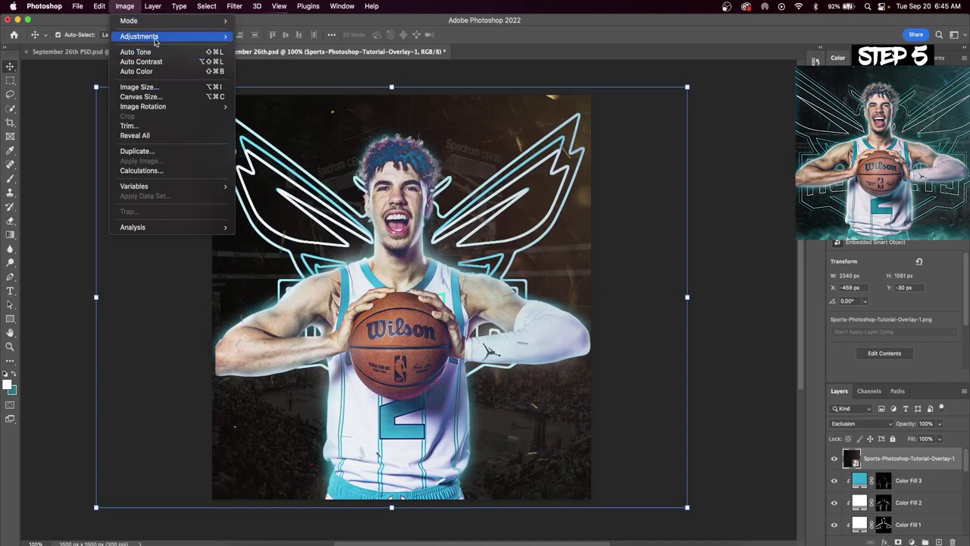
mouse_move(182, 36)
click(270, 91)
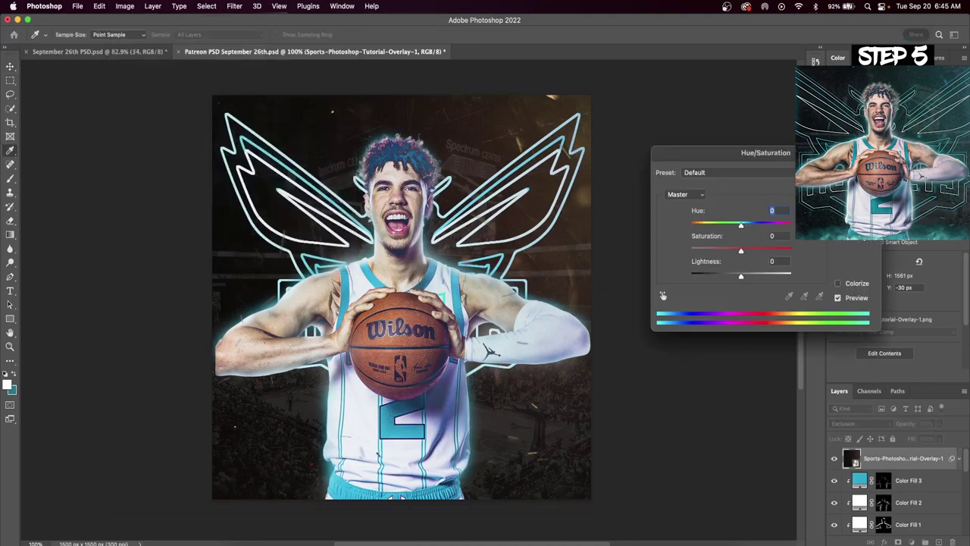
click(838, 282)
drag(734, 251, 743, 251)
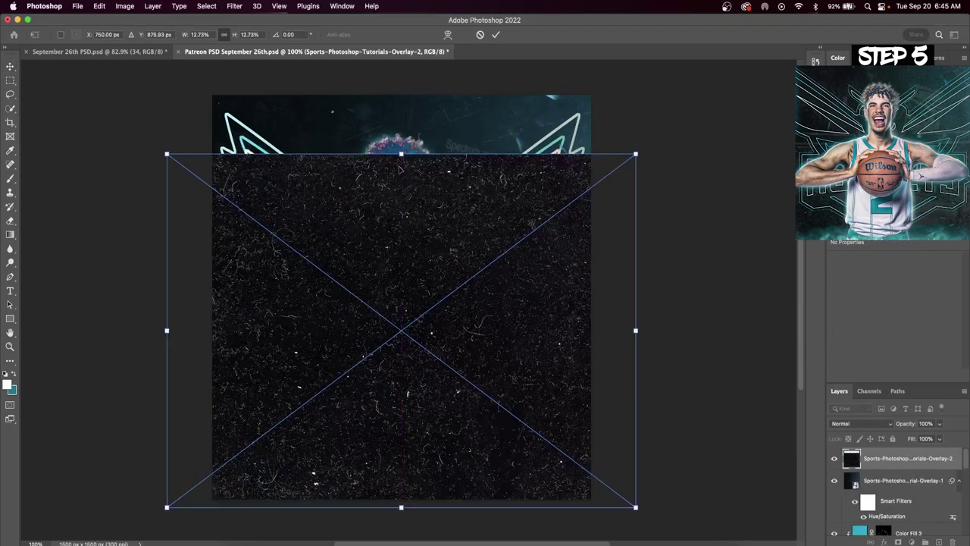
Place Sports-Photoshop-Tutorials-Overlay-2.png at about 2252 × 1592 px over the canvas and set its blend mode to Color Dodge
key(Return)
click(876, 421)
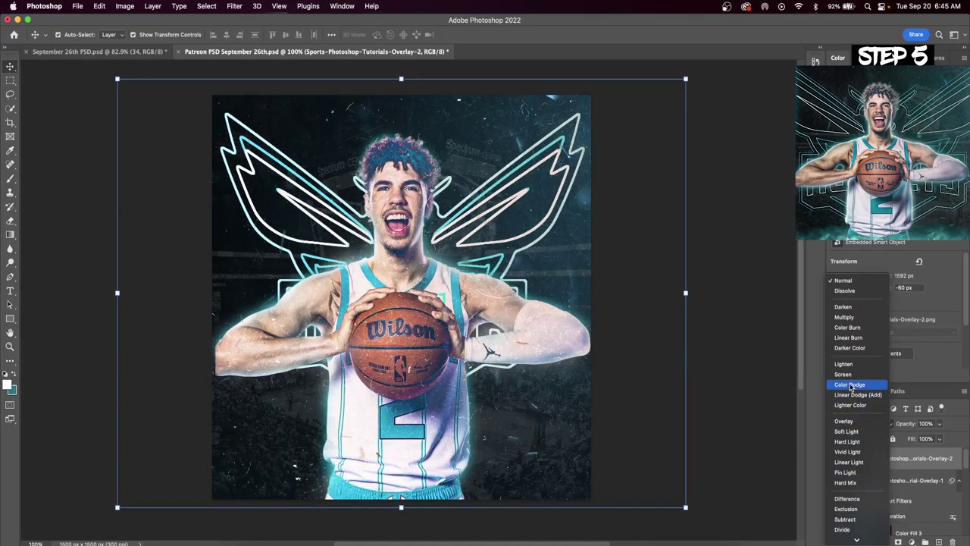
click(851, 384)
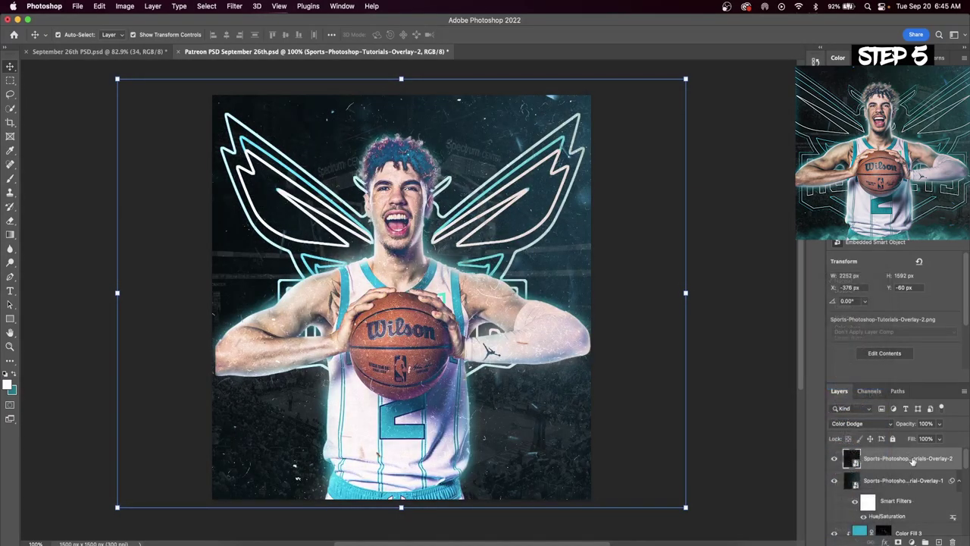
Add an inverted black mask to the second overlay and paint white over the background around the player, raising the brush flow to 52%
click(898, 541)
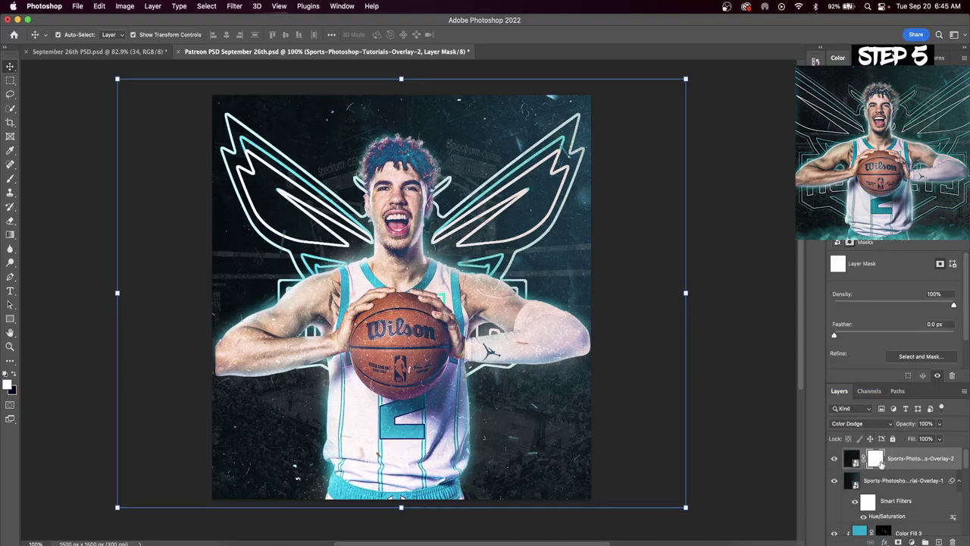
key(super+i)
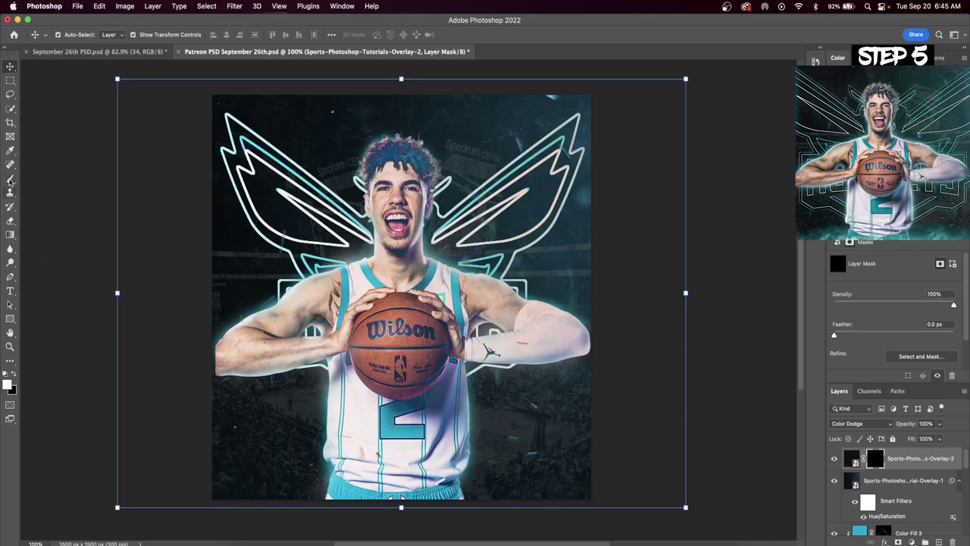
click(11, 179)
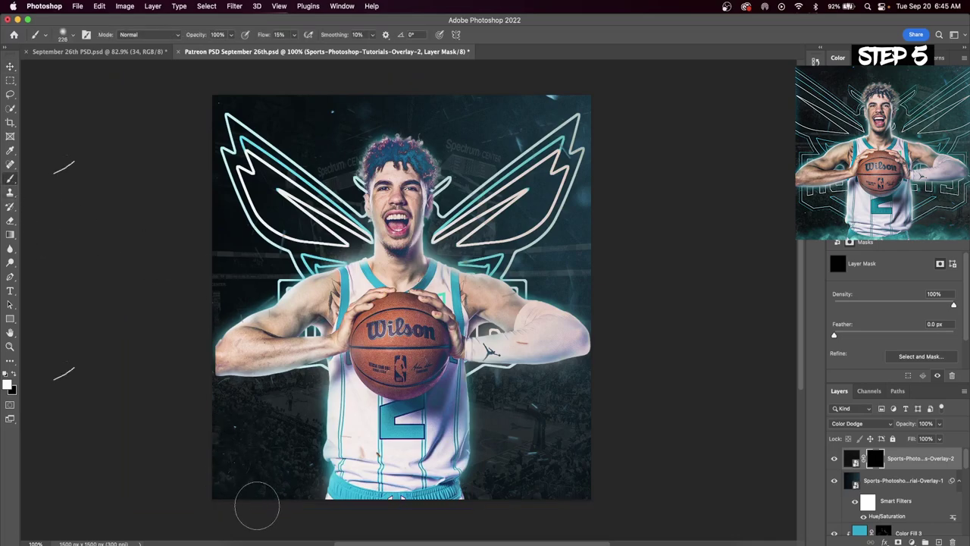
drag(242, 201, 250, 121)
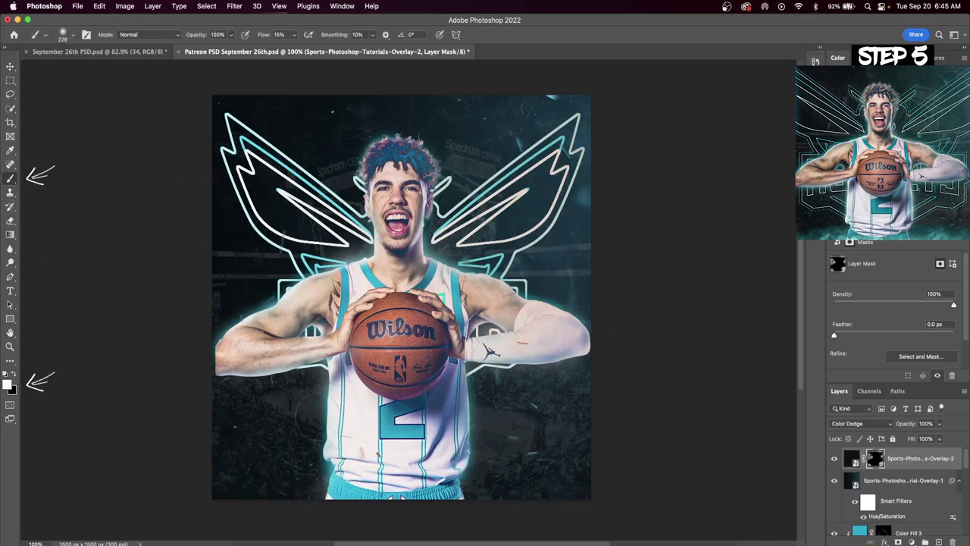
click(294, 34)
drag(271, 52, 300, 52)
drag(283, 125, 221, 398)
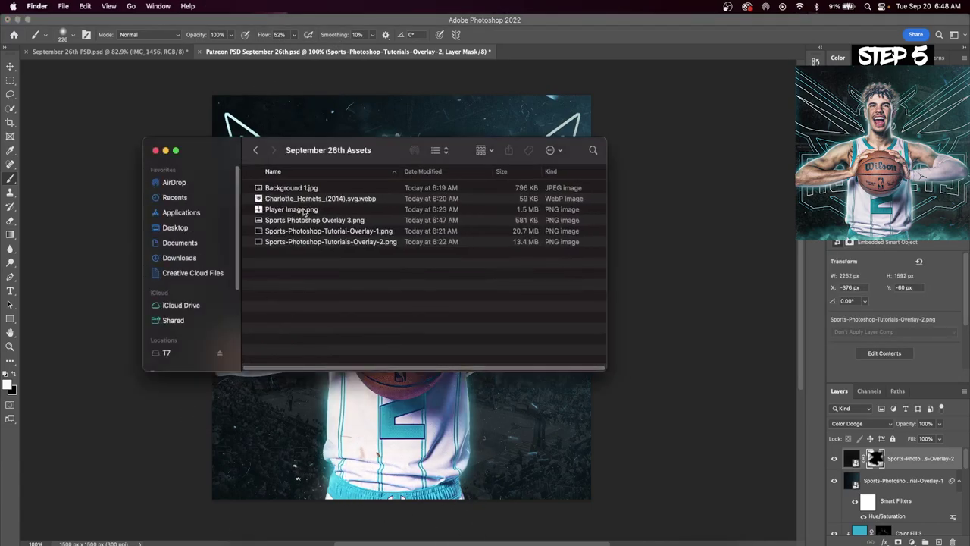
Place Sports Photoshop Overlay 3.png with its smoke along the canvas's lower edge and set its blend mode to Lighten
click(323, 241)
click(343, 221)
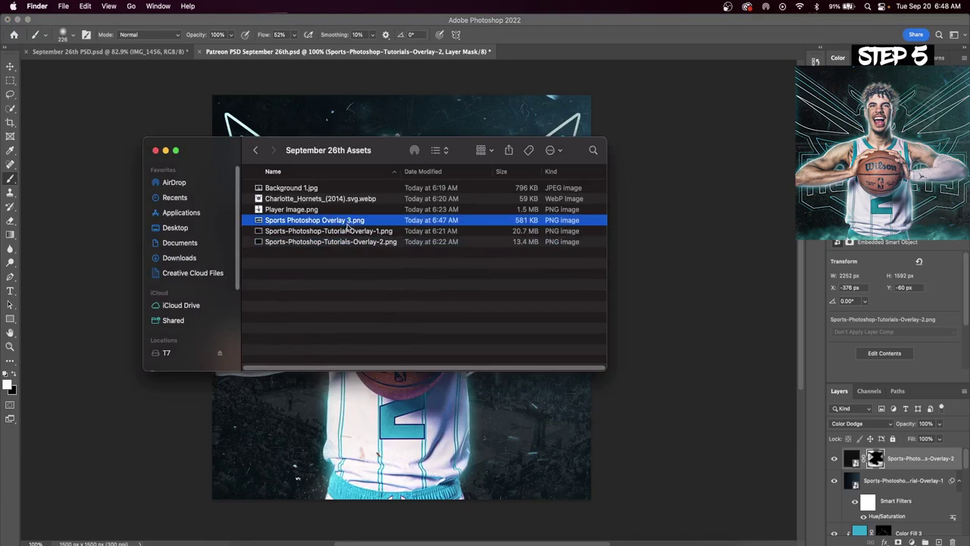
drag(347, 228, 424, 347)
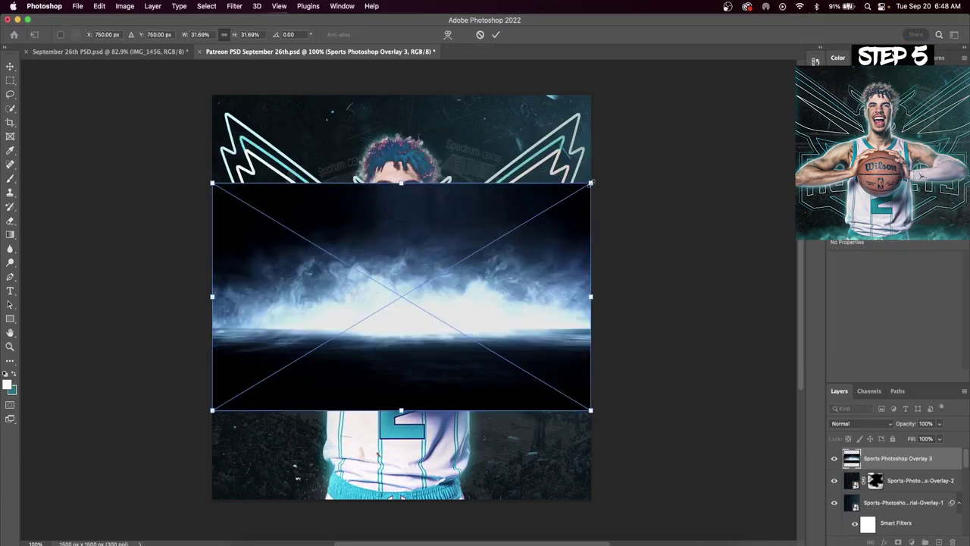
drag(462, 260, 465, 469)
key(Return)
click(860, 423)
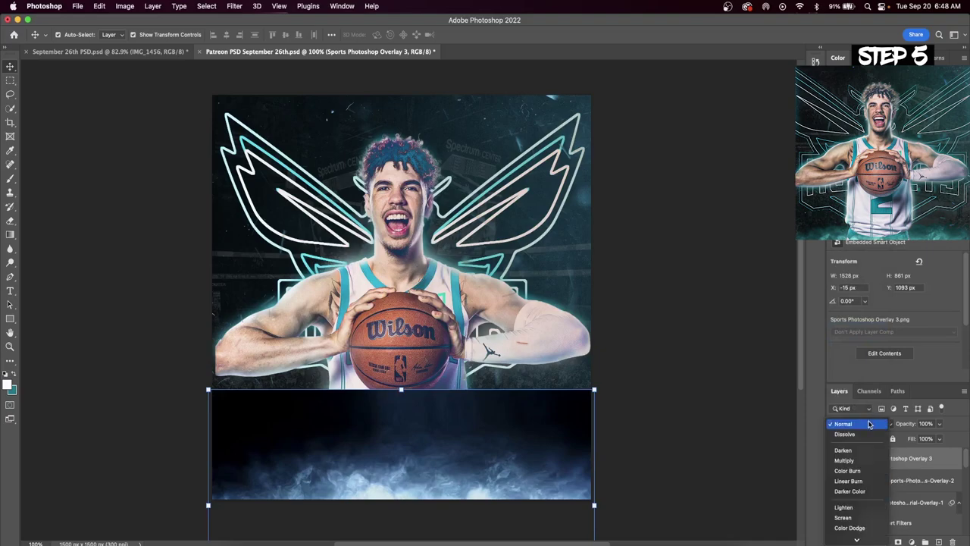
click(856, 514)
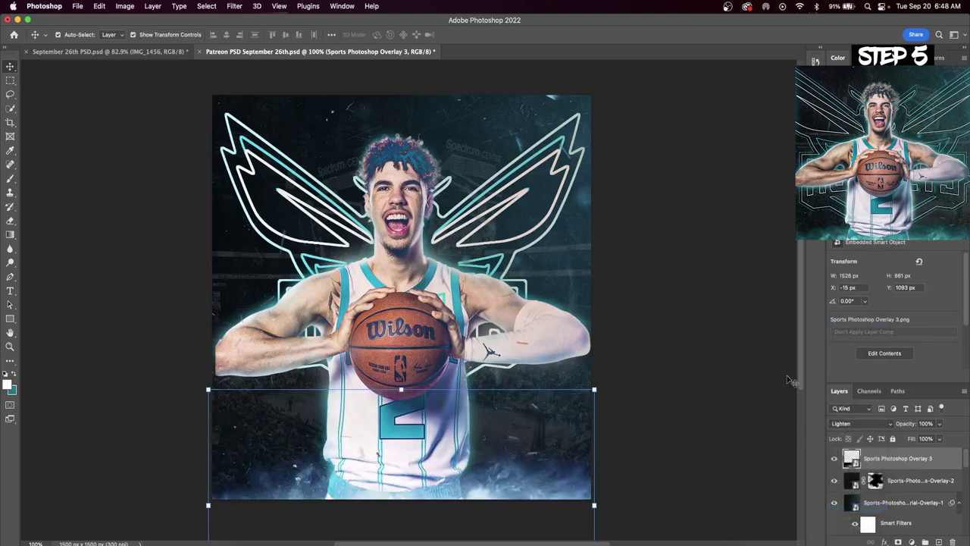
Apply a Hue/Saturation adjustment to the smoke overlay with Hue set to -20
click(127, 6)
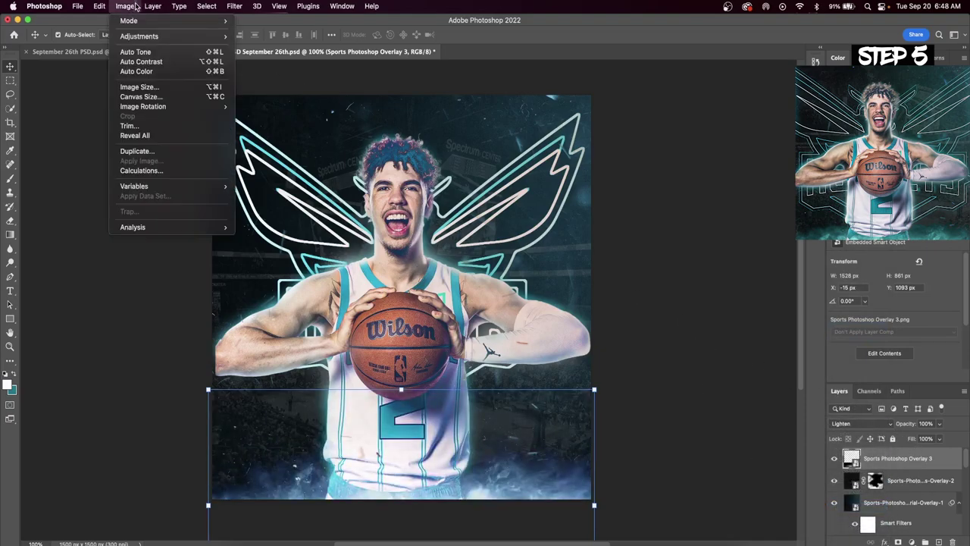
mouse_move(151, 35)
click(290, 94)
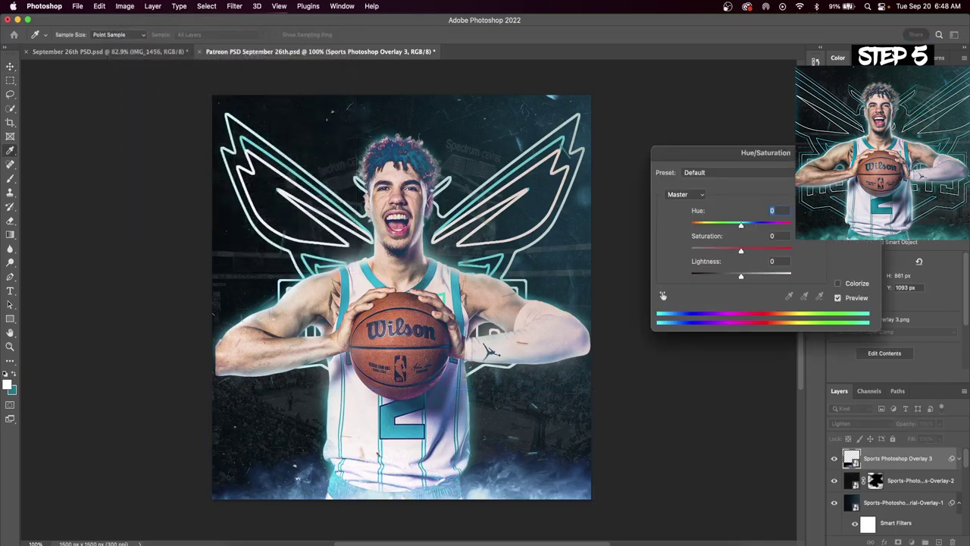
drag(743, 230, 732, 225)
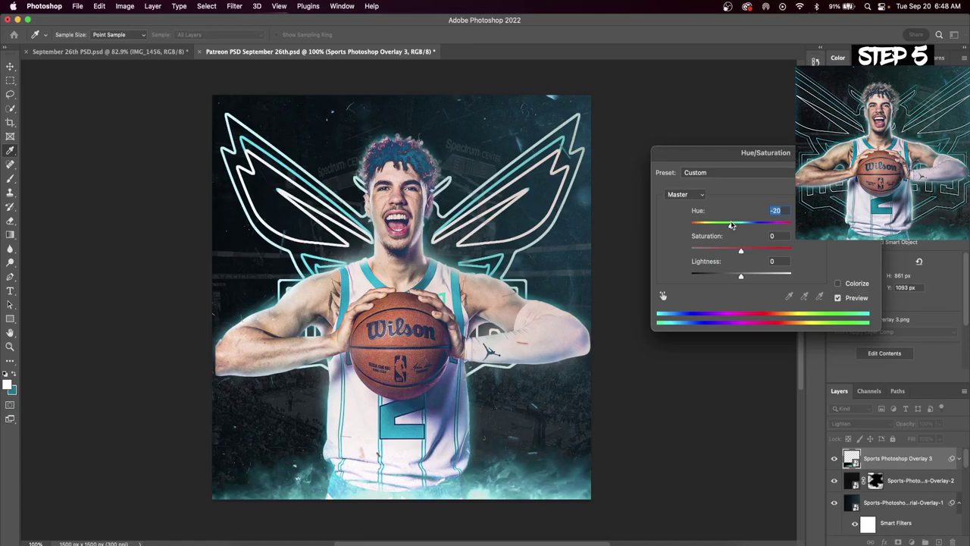
key(Return)
key(v)
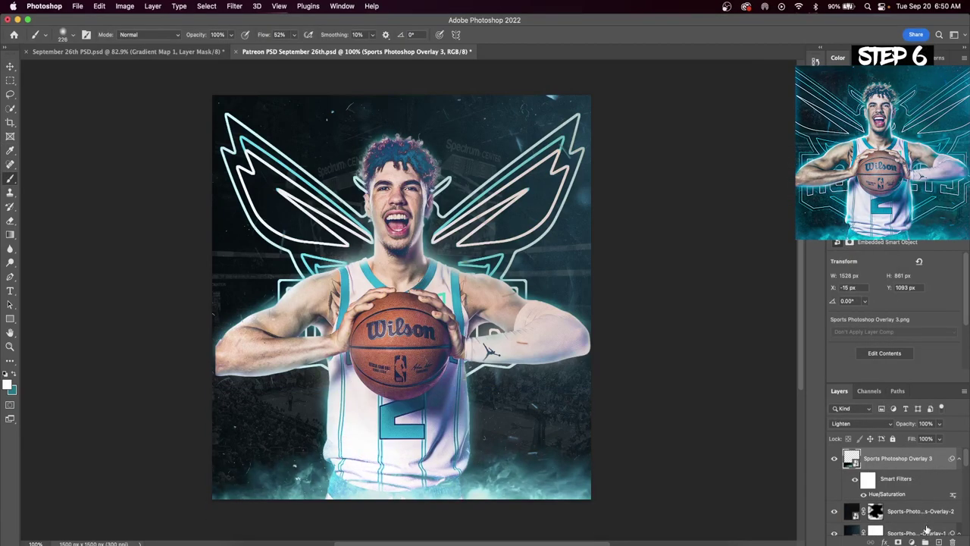
Add a Gradient Map adjustment above the smoke overlay and set the gradient's starting color stop to blue 068bc3
click(915, 542)
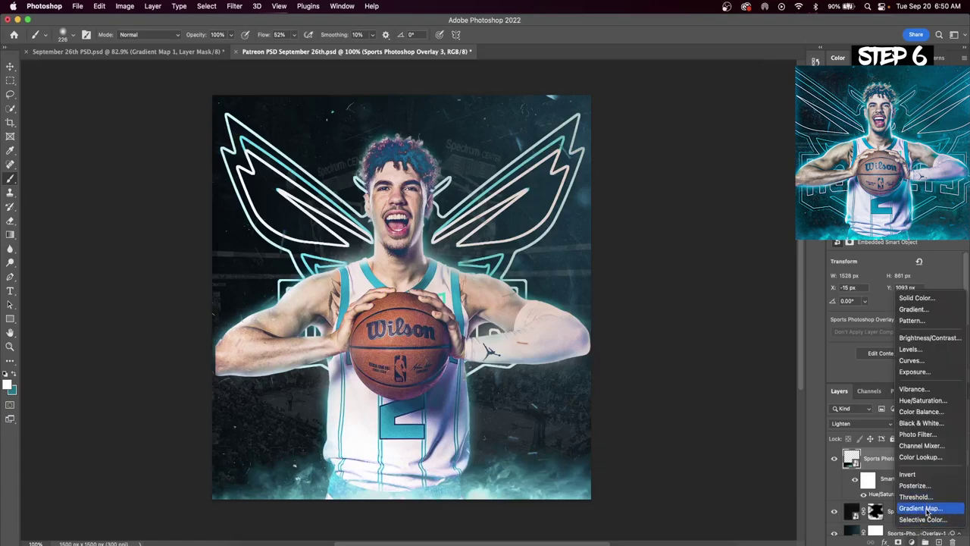
click(921, 508)
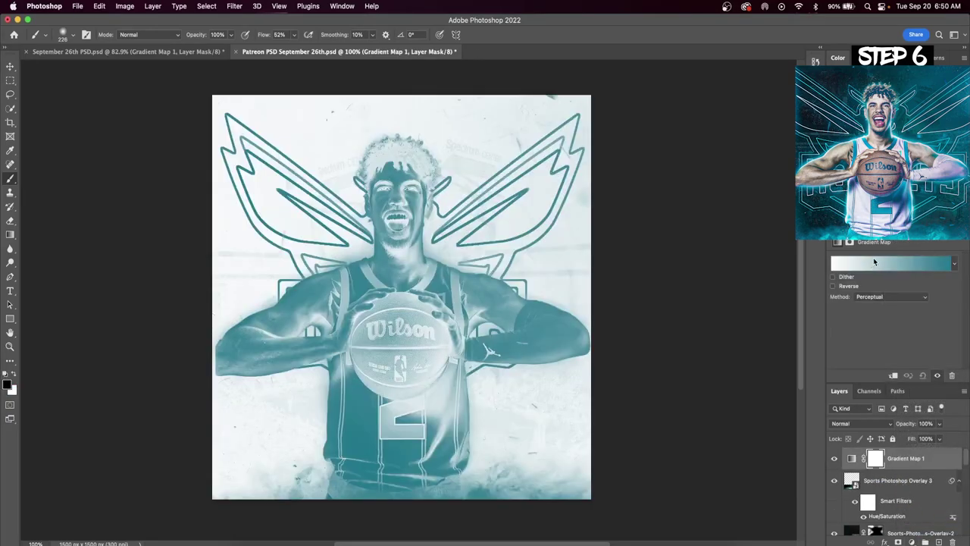
click(874, 262)
click(449, 282)
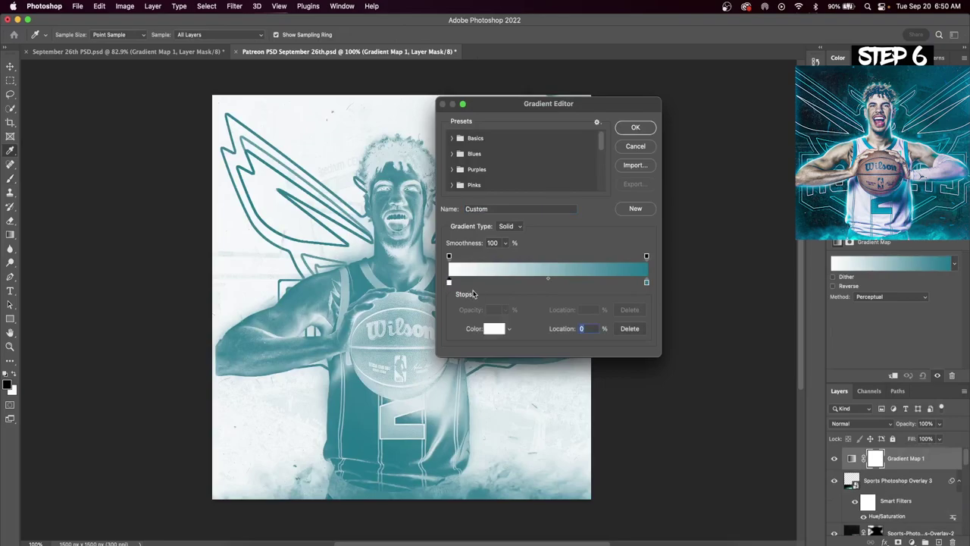
click(496, 331)
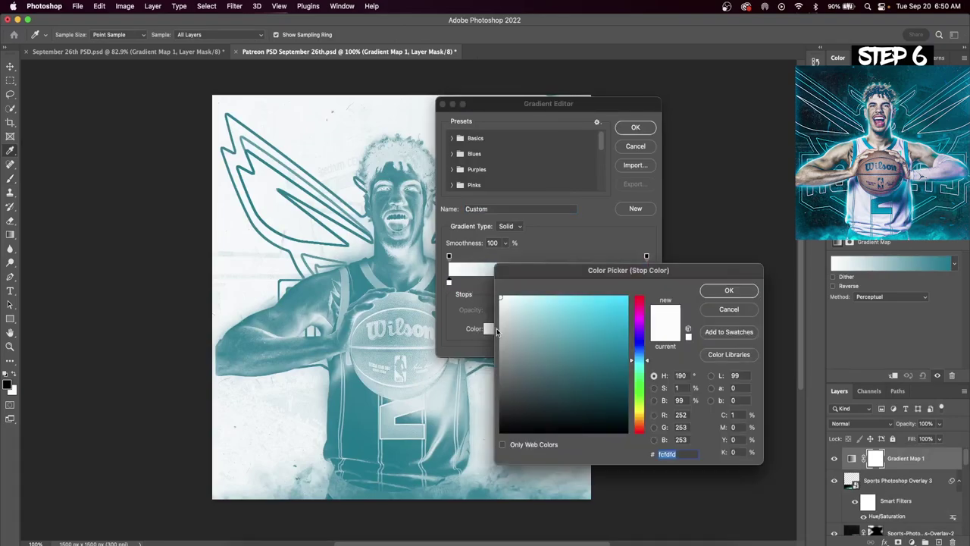
click(624, 356)
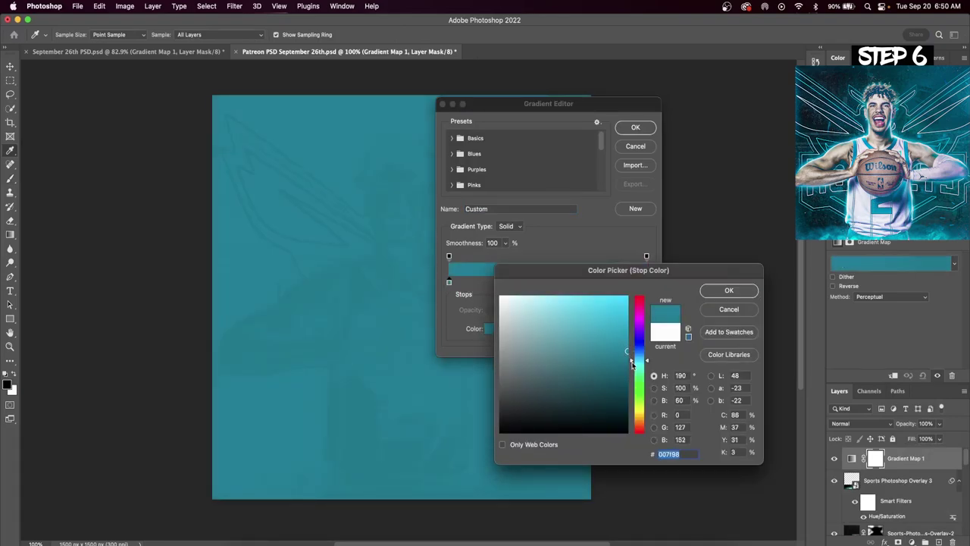
drag(646, 362, 624, 328)
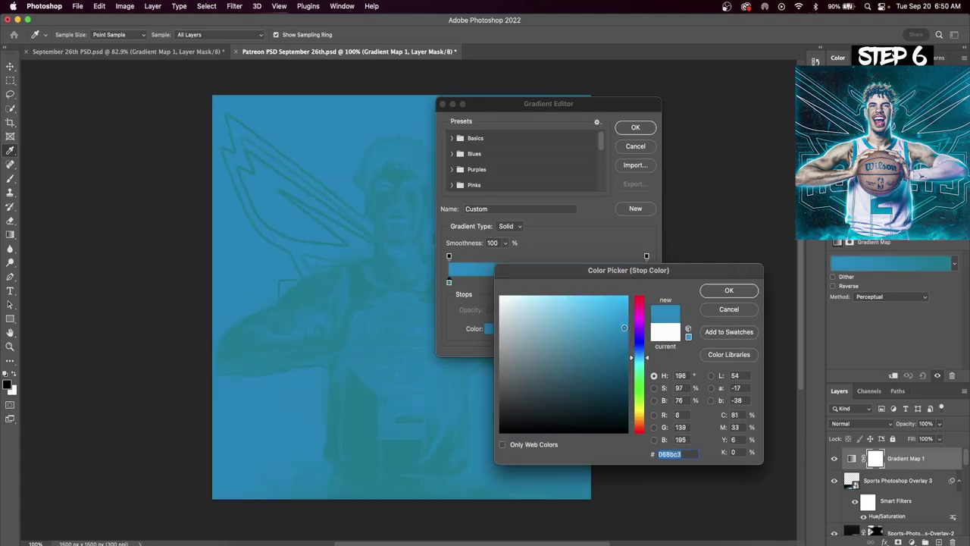
click(728, 292)
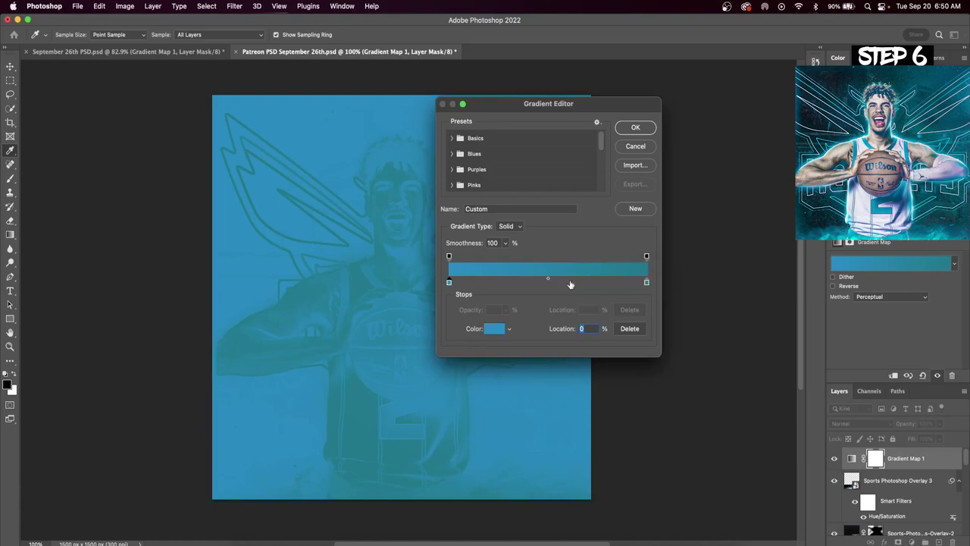
Add a near-black 020202 color stop between the two ends of the gradient
click(505, 283)
click(496, 328)
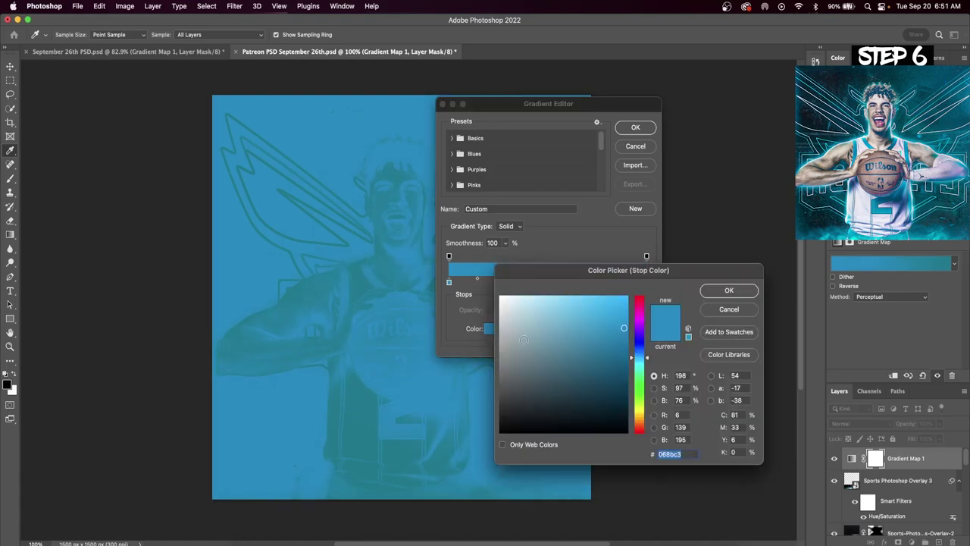
click(501, 431)
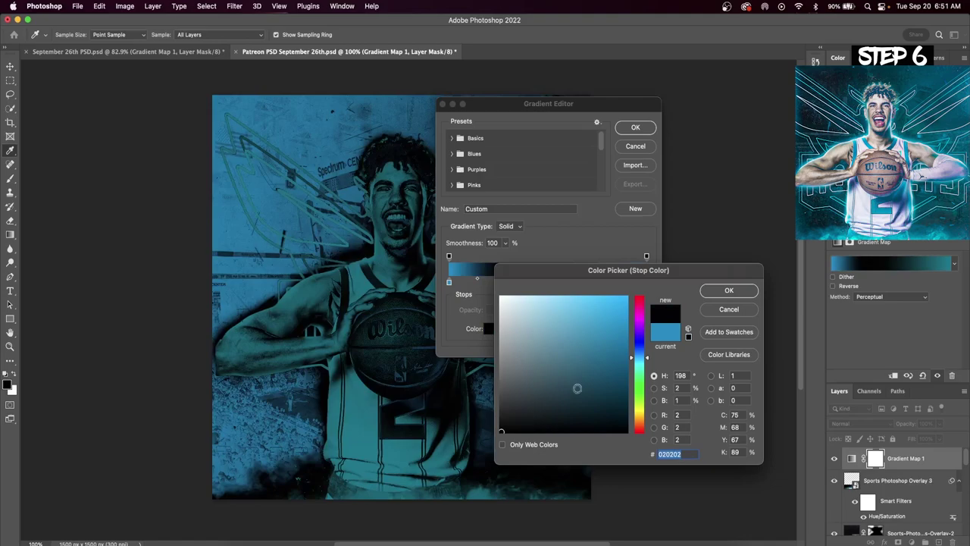
click(729, 290)
Change the gradient's end stop to white, move the black stop to location 53%, and accept the gradient
click(646, 283)
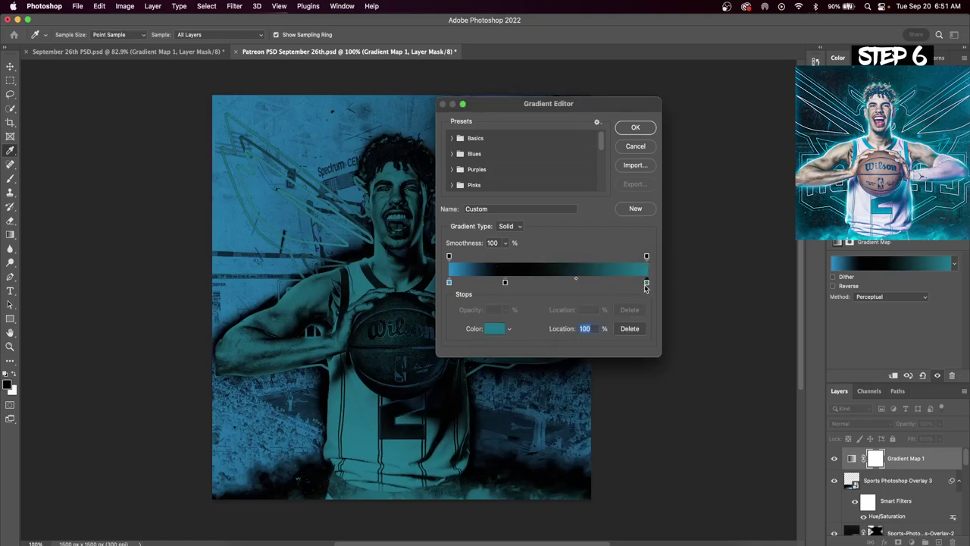
click(497, 330)
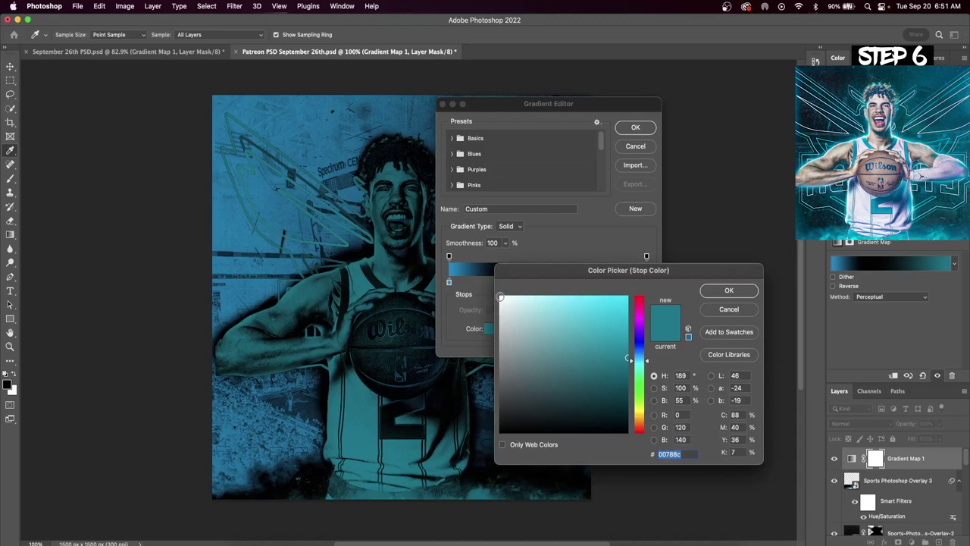
click(500, 297)
click(728, 290)
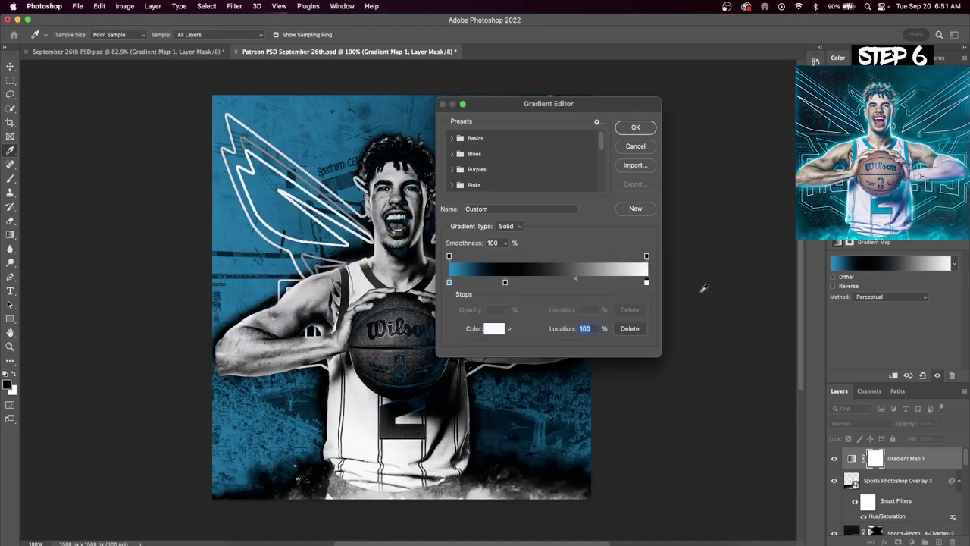
drag(505, 283, 553, 285)
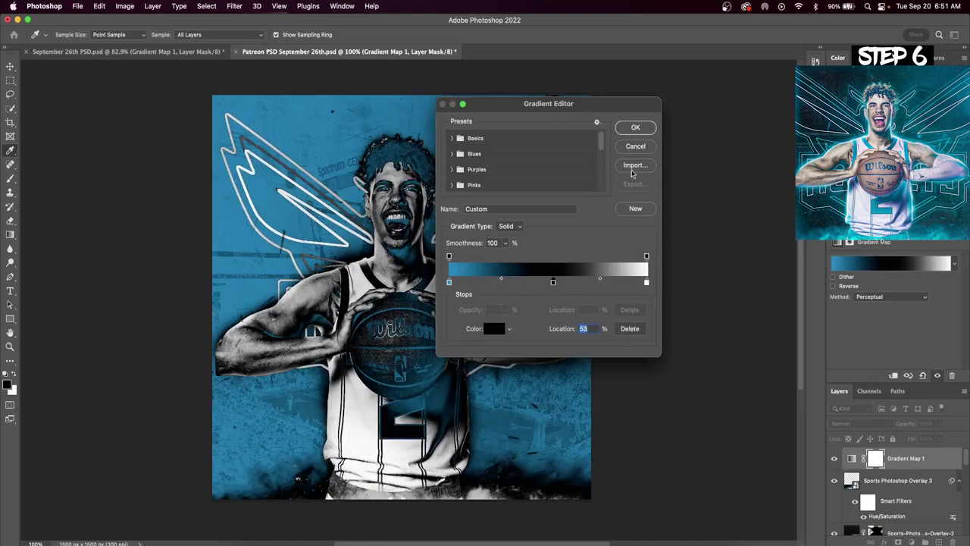
click(635, 128)
Invert the Gradient Map's mask to black and prepare a white brush with the flow lowered to 11%
key(b)
key(super+i)
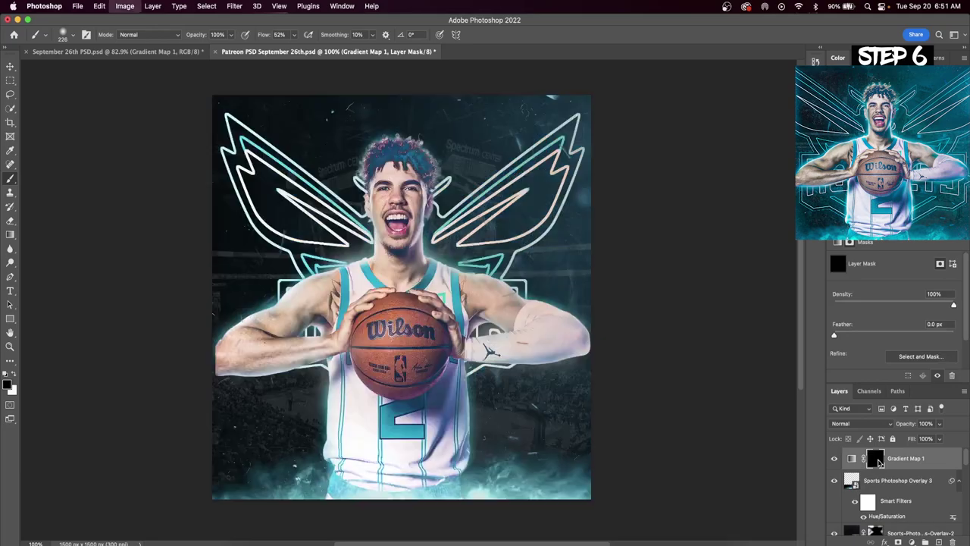
click(15, 376)
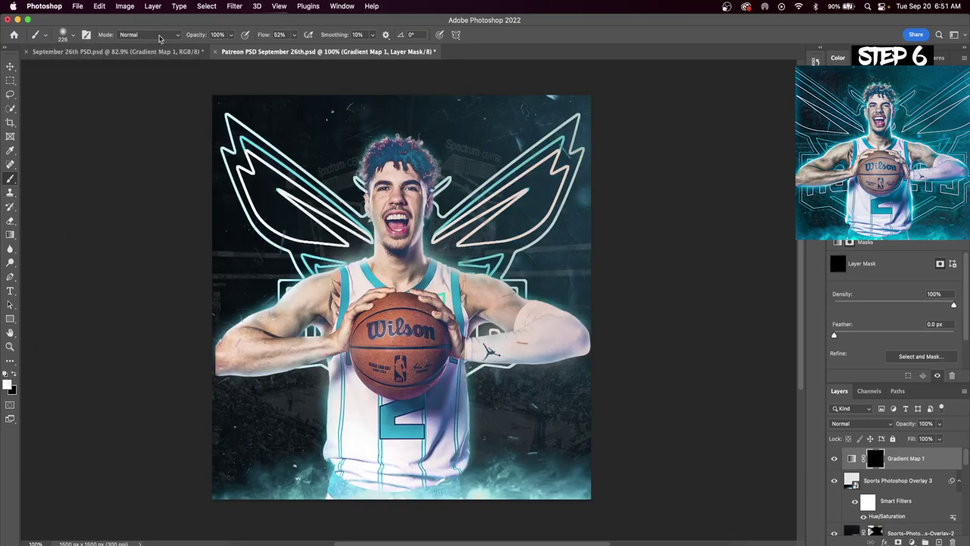
click(294, 37)
drag(292, 49, 287, 49)
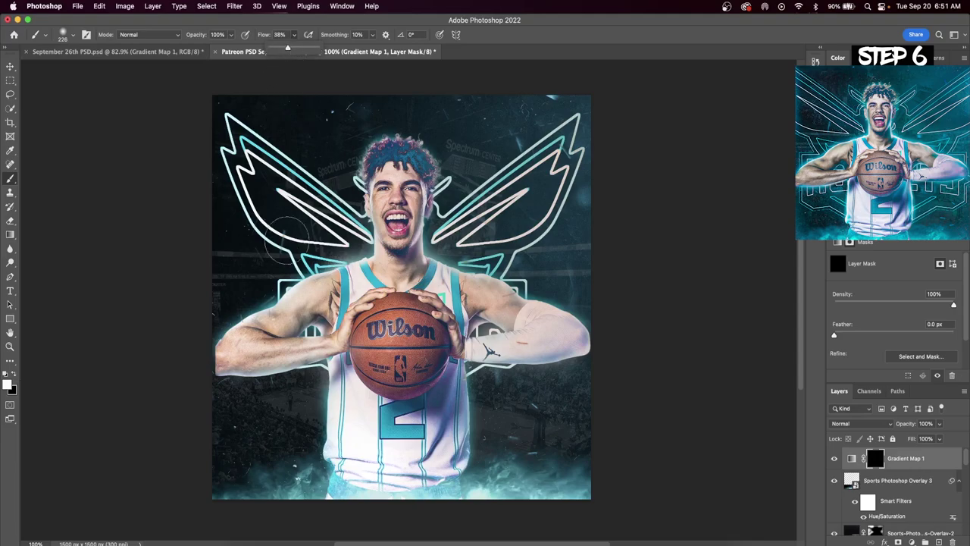
click(254, 276)
key(super+z)
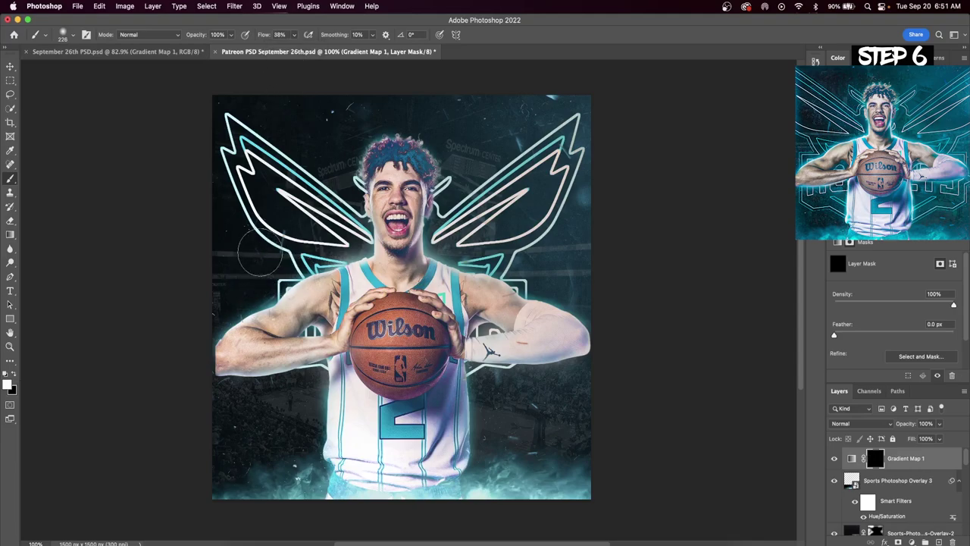
click(294, 36)
click(281, 49)
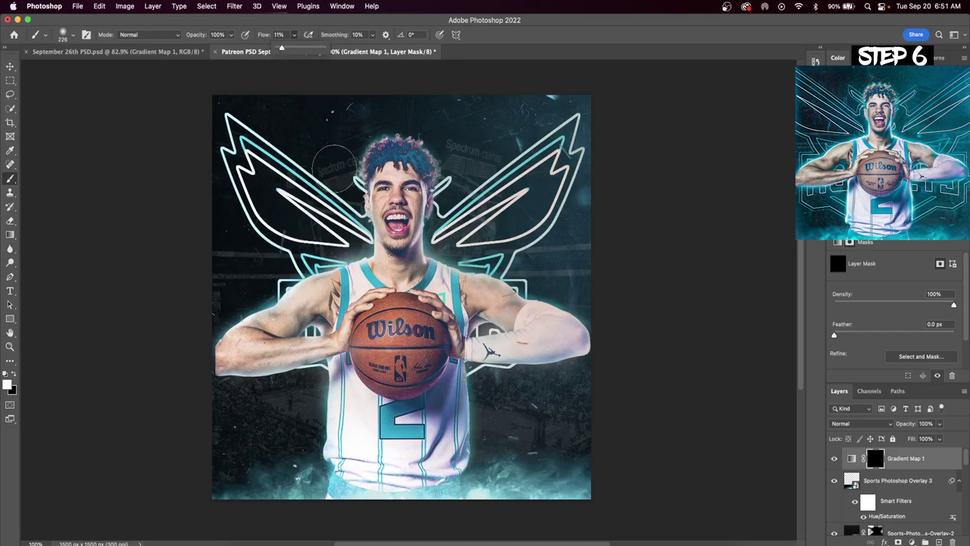
Paint white on the Gradient Map mask over the shadows of the player's face, neck, shoulders and jersey
click(322, 331)
click(426, 215)
click(379, 219)
click(378, 243)
drag(428, 265, 489, 277)
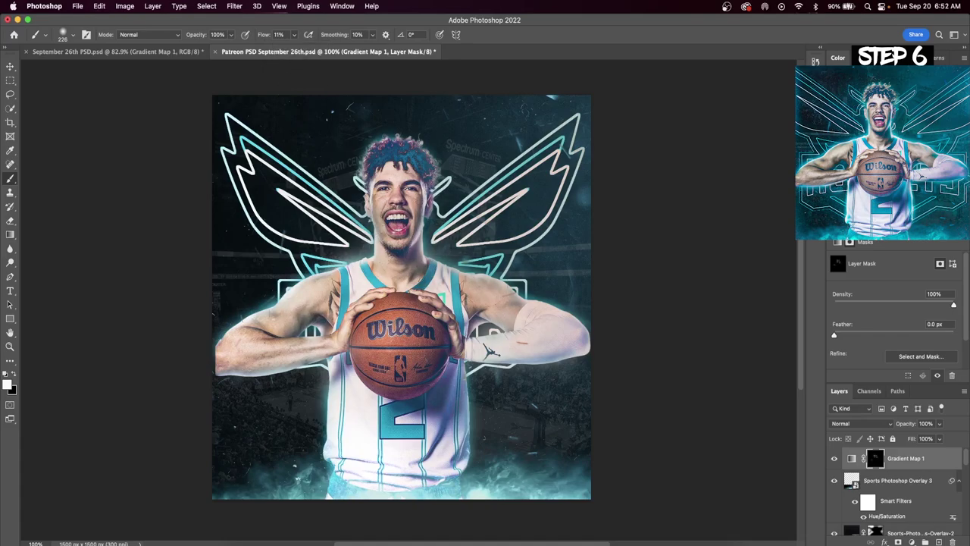
click(512, 300)
drag(489, 383, 476, 478)
drag(320, 474, 340, 382)
click(425, 417)
click(411, 273)
click(379, 223)
drag(379, 243, 319, 323)
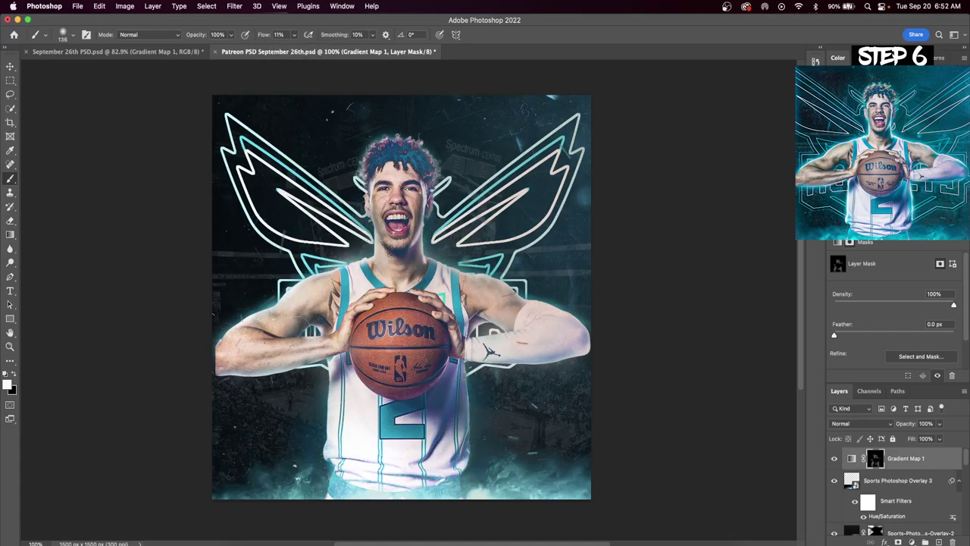
Paint white on the Gradient Map mask over the arms, shoulders, hair and surrounding background, undoing a stray stroke
drag(490, 326, 568, 353)
drag(314, 386, 238, 370)
drag(254, 326, 320, 275)
click(344, 269)
click(475, 278)
drag(409, 152, 364, 172)
drag(512, 216, 561, 216)
drag(561, 216, 569, 303)
key(super+z)
click(593, 485)
scroll(180, 175, up, 1)
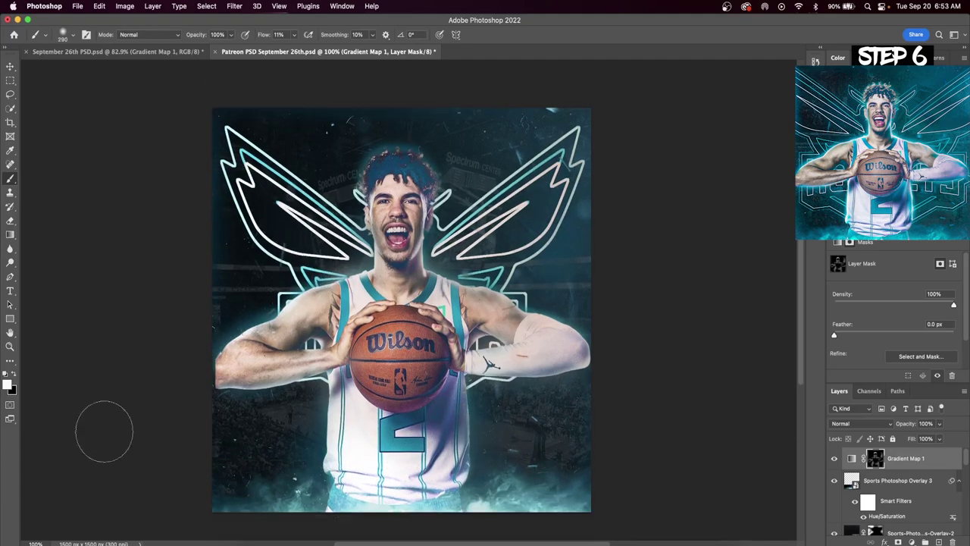
Lower the Gradient Map layer's opacity to 61%
click(939, 423)
drag(940, 438, 928, 439)
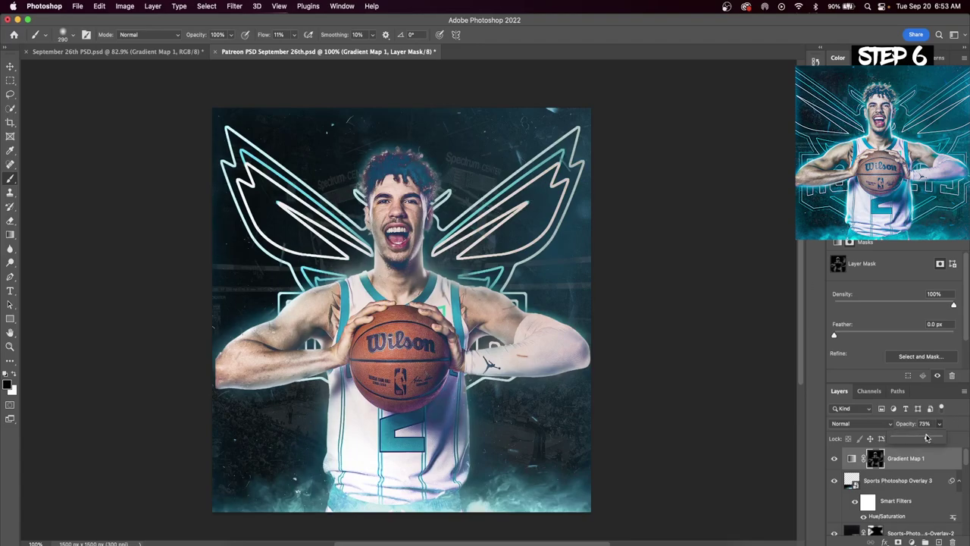
click(843, 467)
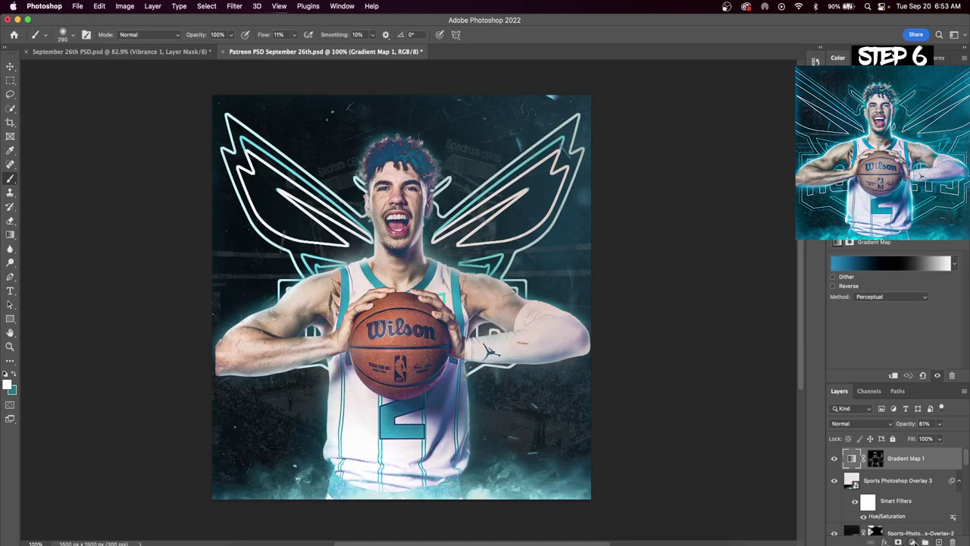
Add a Vibrance adjustment on top with Vibrance +59 and Saturation +29
click(914, 541)
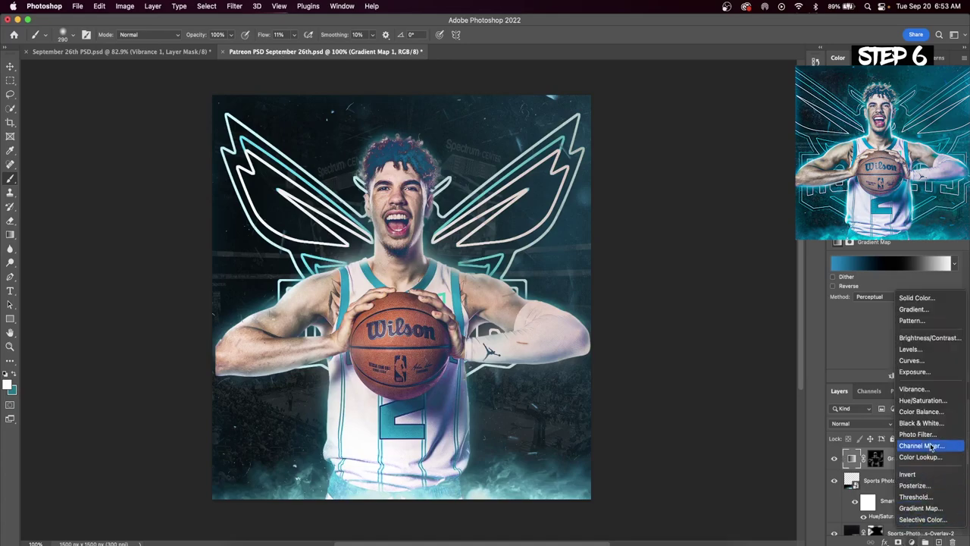
click(923, 383)
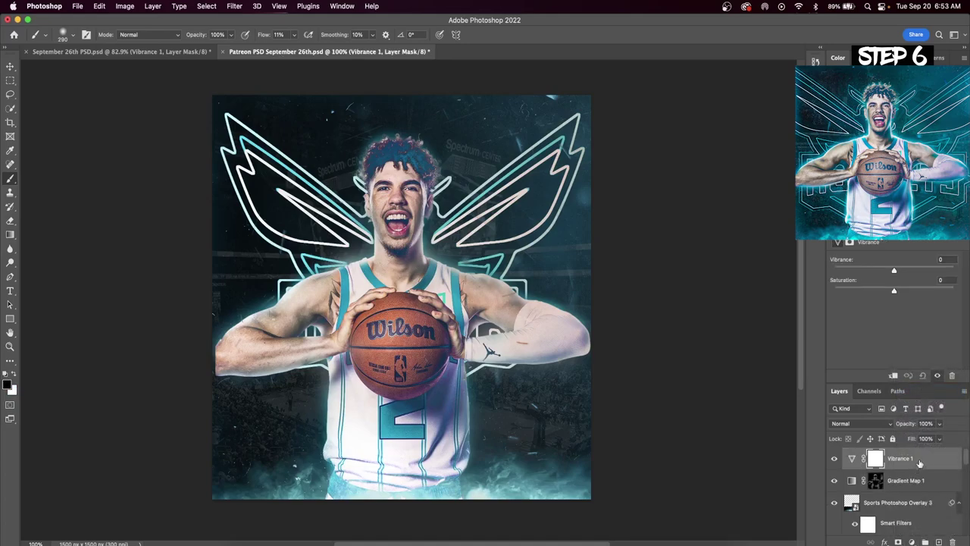
drag(893, 273, 910, 291)
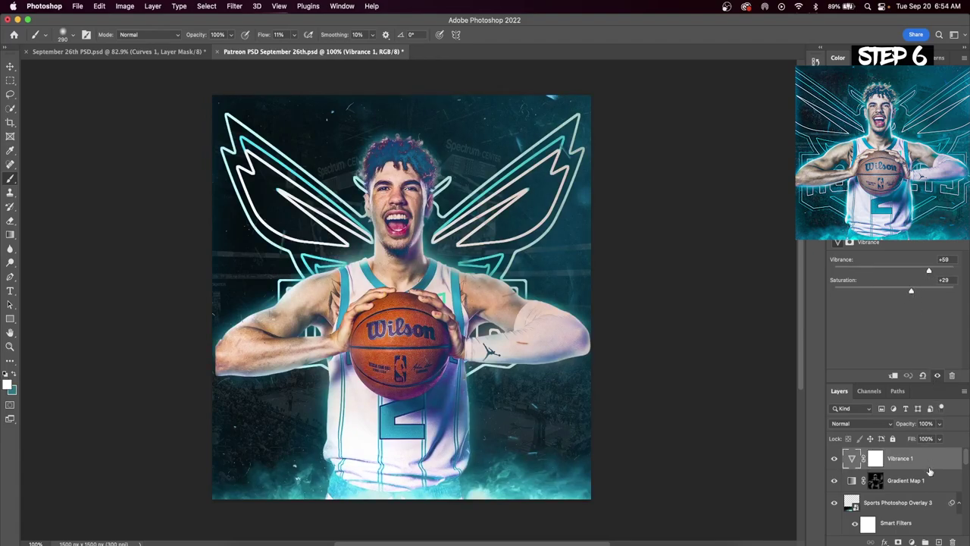
Add a Curves adjustment above the Vibrance layer and slightly lift a point in the upper part of the RGB curve
click(911, 541)
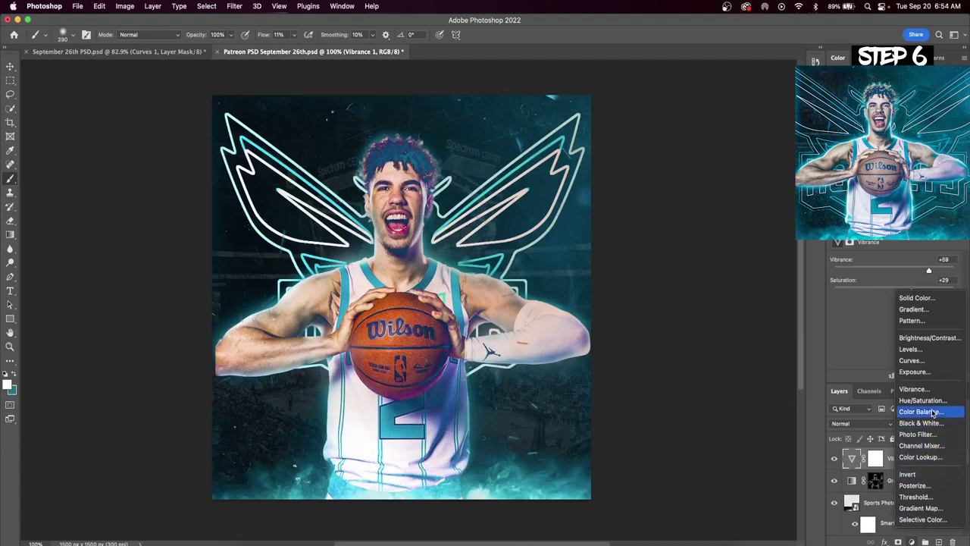
click(912, 360)
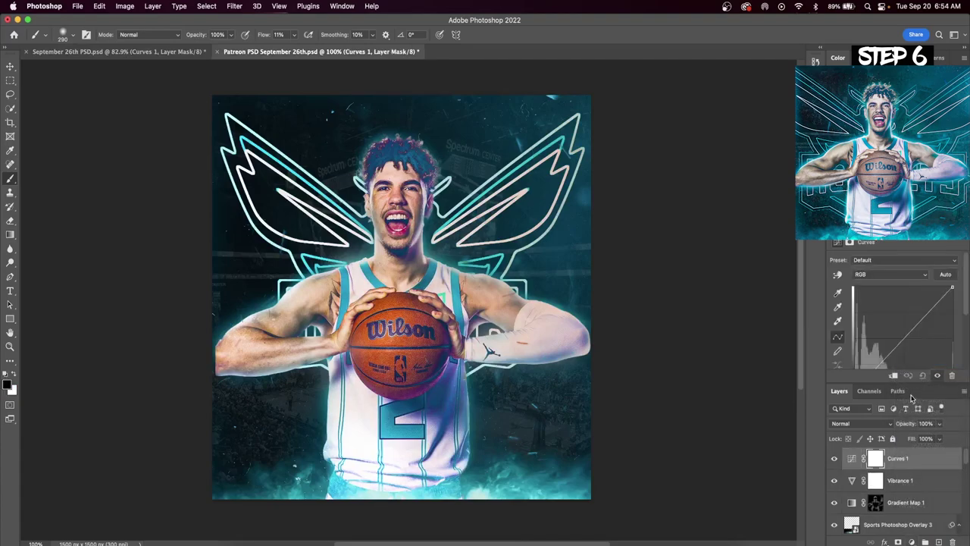
click(916, 319)
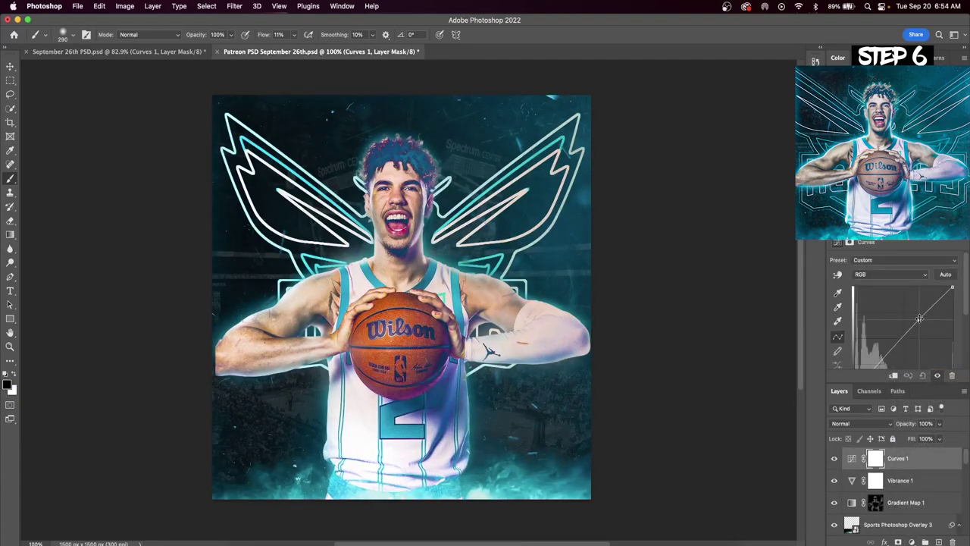
click(934, 464)
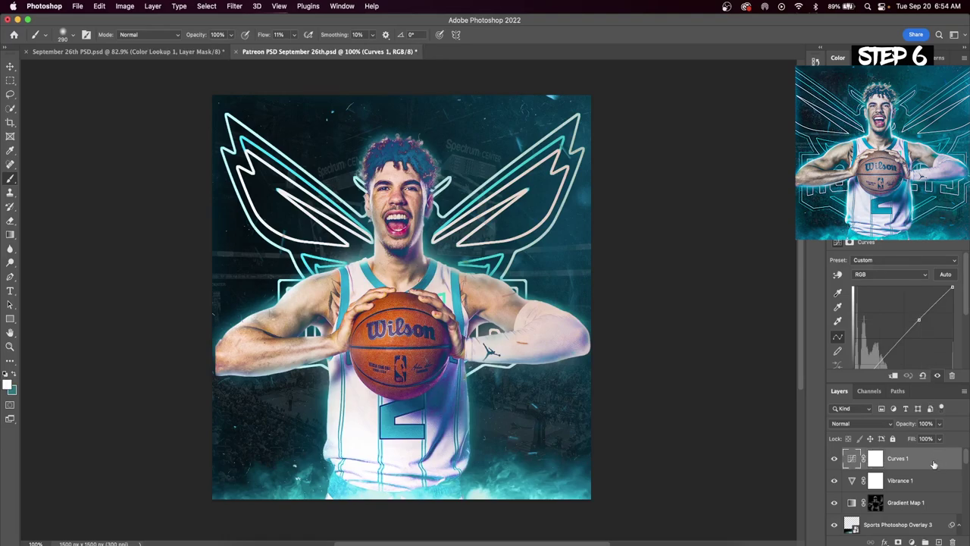
Add a Color Lookup adjustment using the Fuji F125 Kodak 2395 (by Adobe).cube LUT and set its opacity to 79%
click(913, 541)
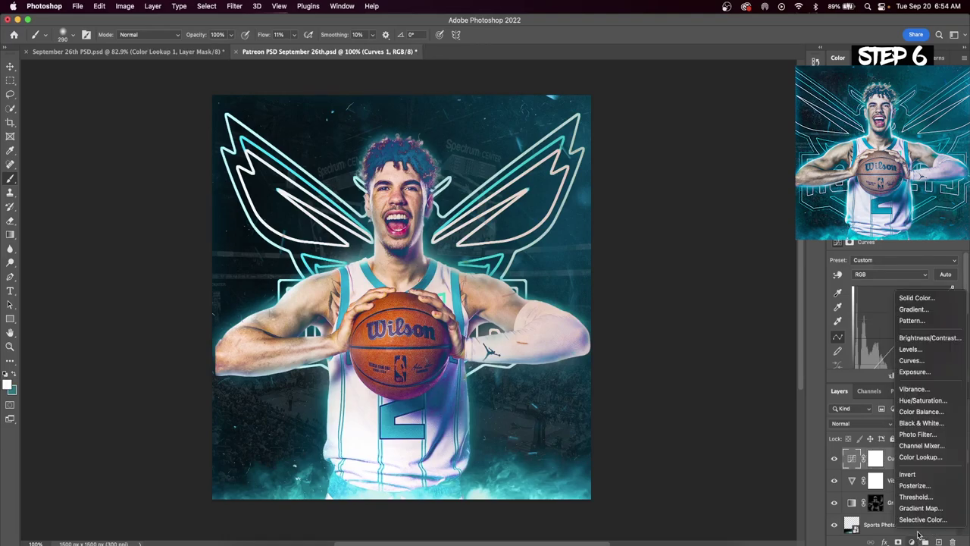
click(935, 464)
click(899, 260)
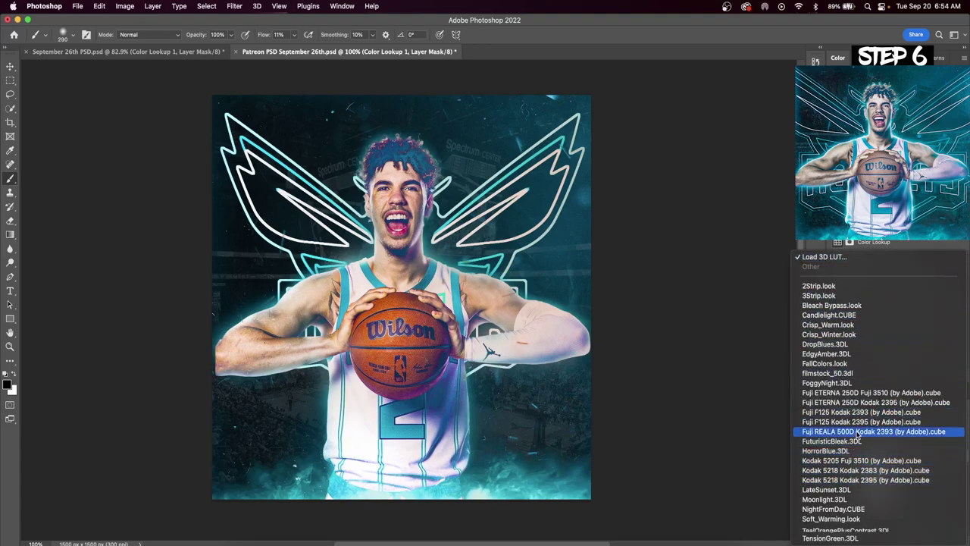
click(864, 422)
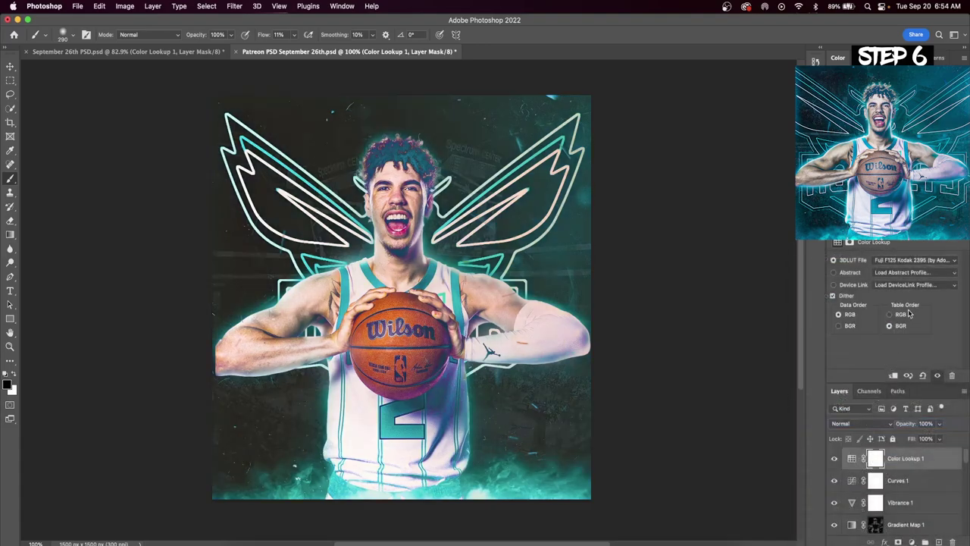
click(939, 426)
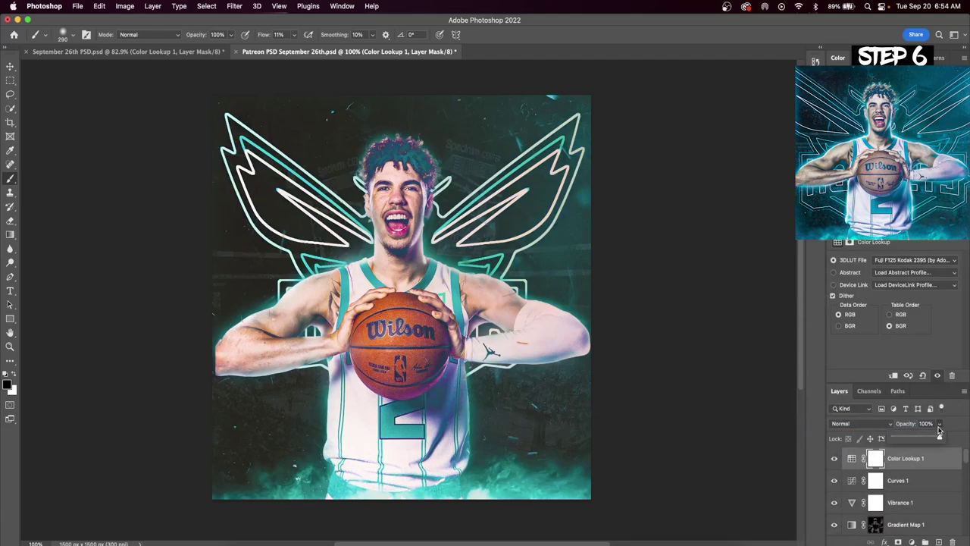
drag(939, 439, 931, 438)
click(852, 458)
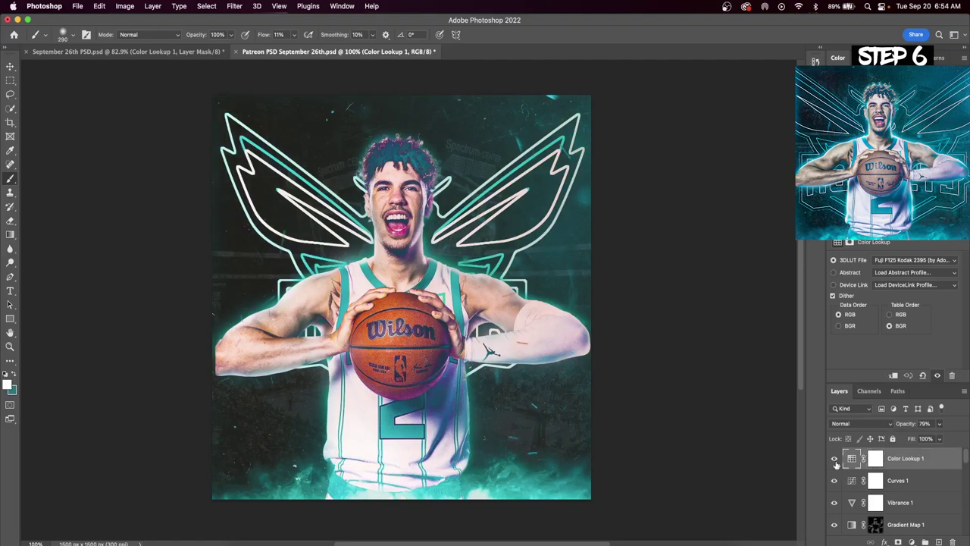
Stamp all visible layers into a new layer on top and open the Camera Raw filter on it
click(835, 459)
key(super+alt+shift+e)
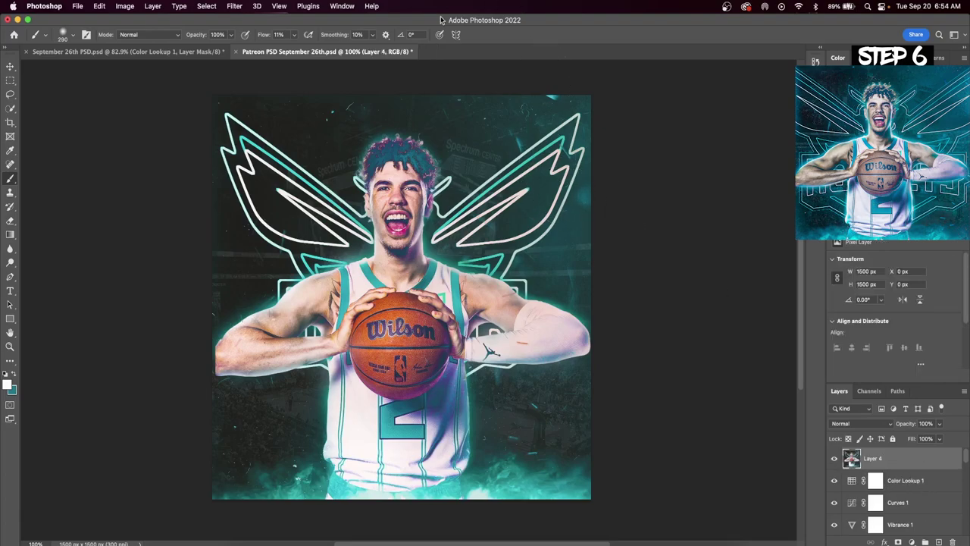
click(235, 6)
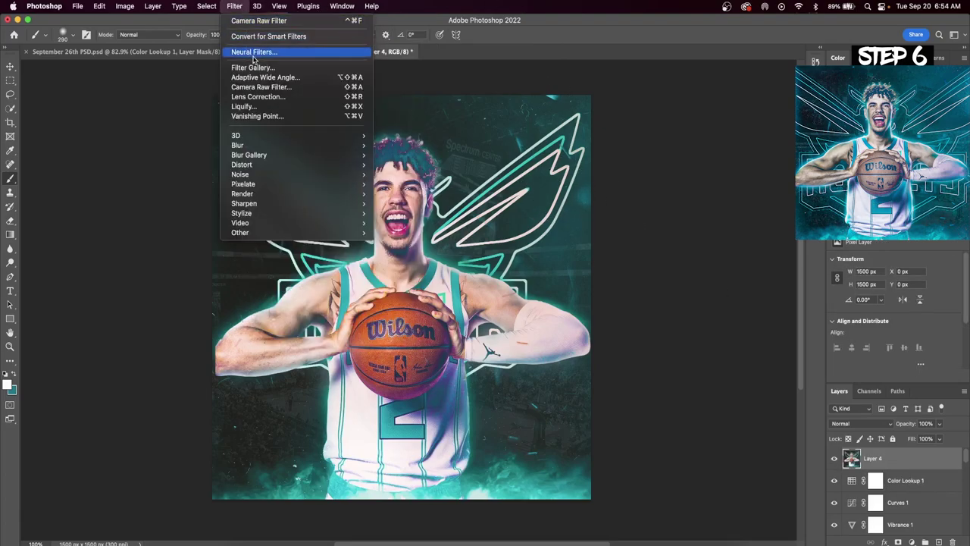
click(269, 86)
Set the Color Mixer saturation to Reds -38, Oranges -58, Yellows -25, Greens +10 and Aquas +57
click(565, 271)
click(564, 272)
click(566, 250)
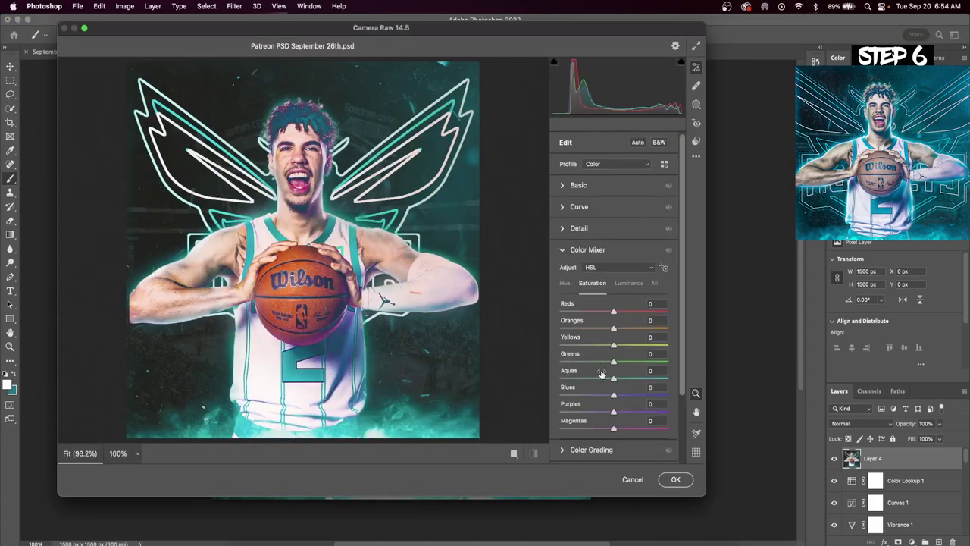
scroll(603, 369, down, 1)
drag(613, 292, 603, 325)
scroll(602, 325, down, 1)
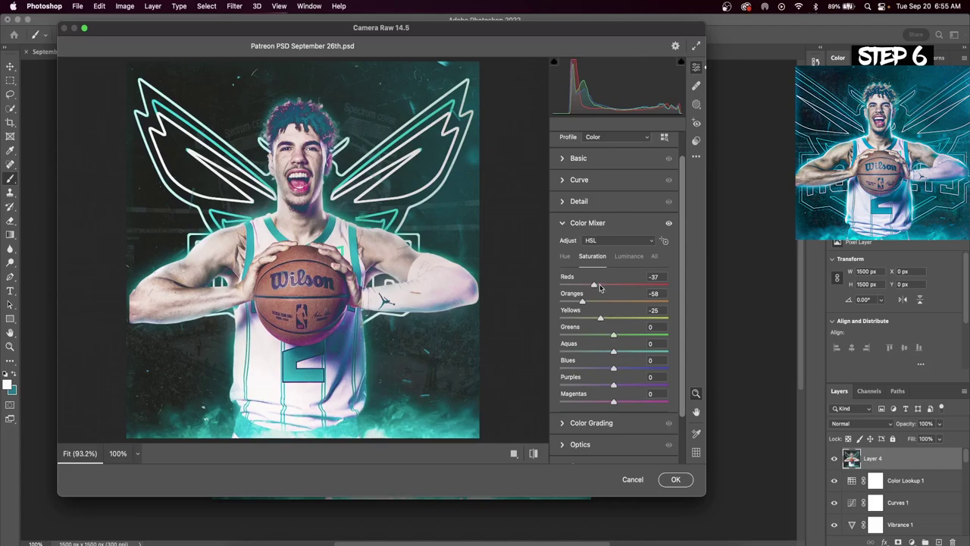
drag(613, 334, 645, 353)
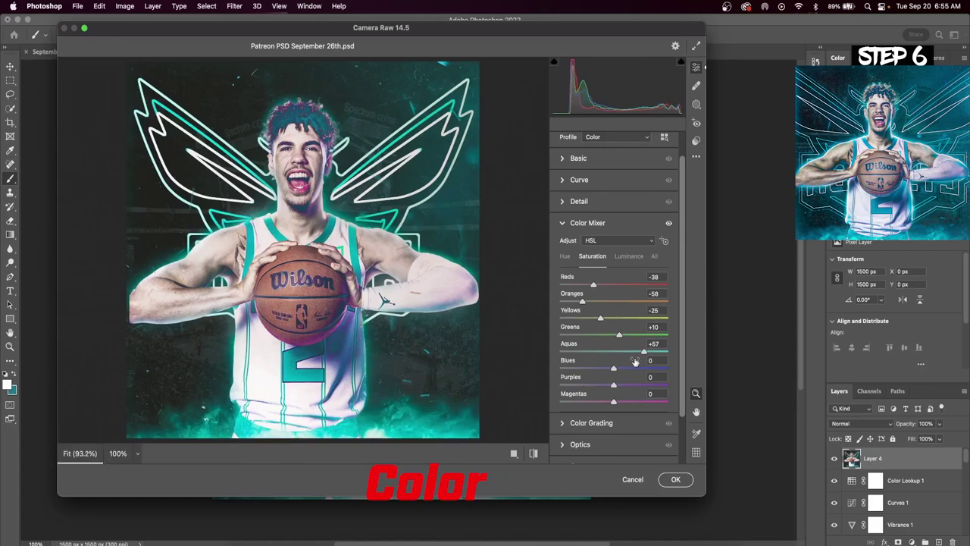
Set the Camera Raw Detail sharpening to 41
scroll(593, 241, up, 2)
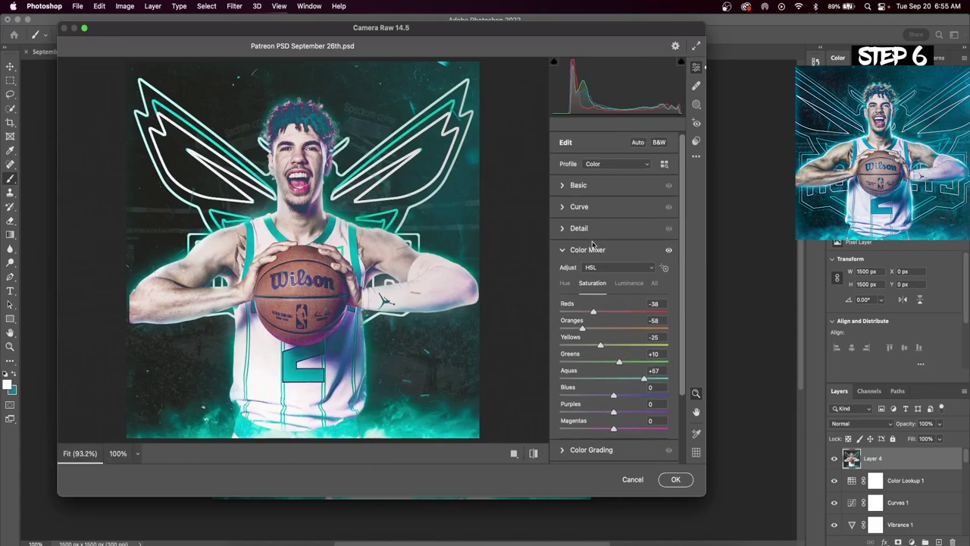
click(565, 231)
drag(561, 254, 592, 256)
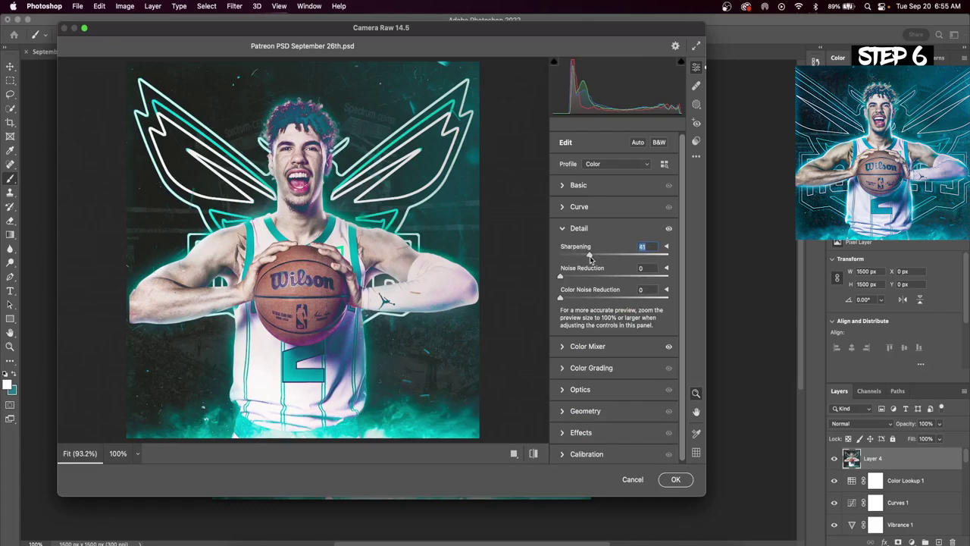
Adjust the Camera Raw Basic settings to give the poster stronger contrast and crisper detail
click(564, 205)
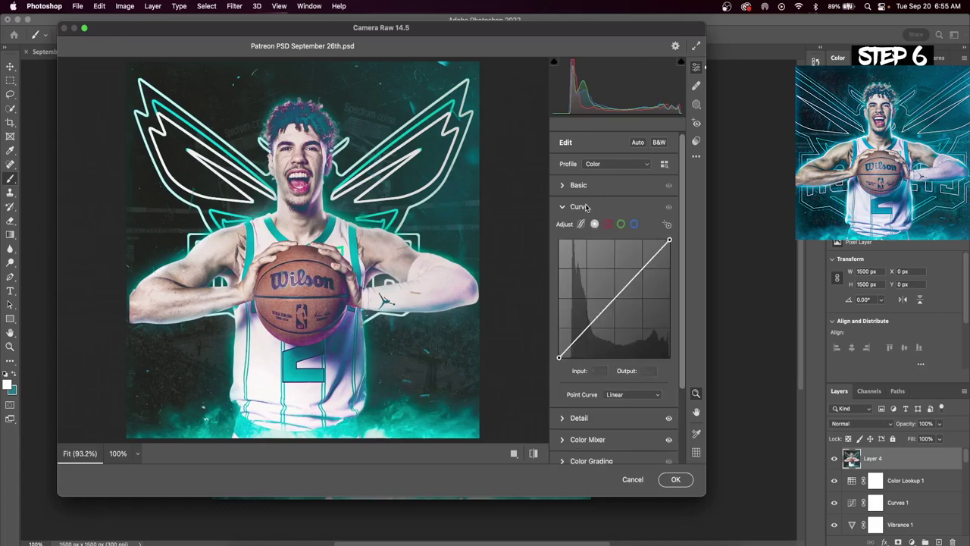
click(564, 185)
mouse_move(615, 377)
mouse_down()
mouse_move(633, 374)
mouse_move(618, 361)
mouse_up()
Raise the Color Noise Reduction in the Camera Raw Detail settings to 48
scroll(615, 371, down, 3)
scroll(615, 374, down, 5)
click(622, 329)
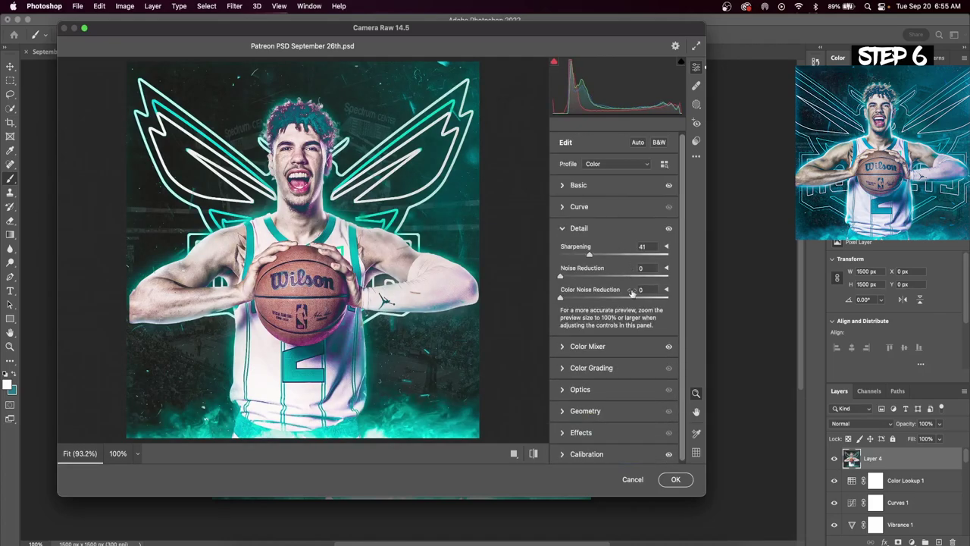
drag(561, 298, 613, 300)
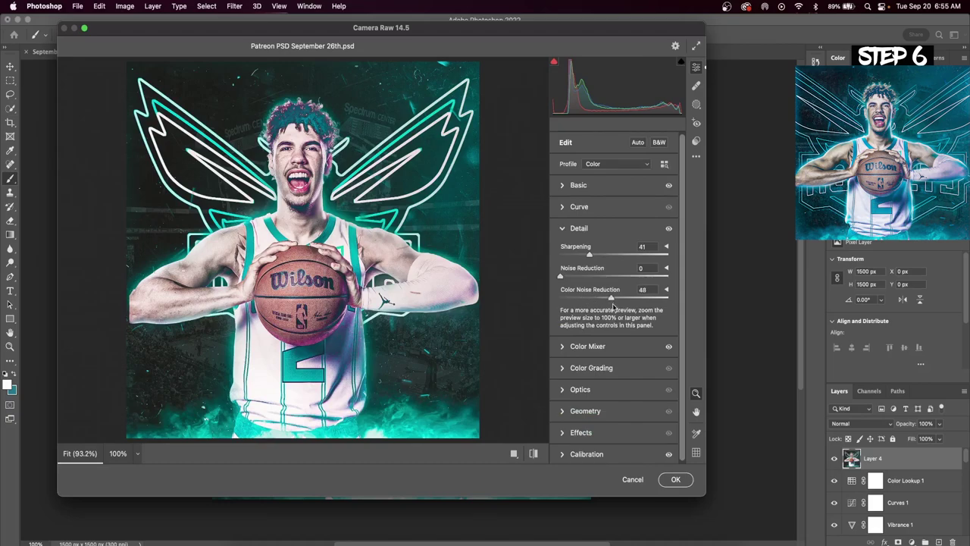